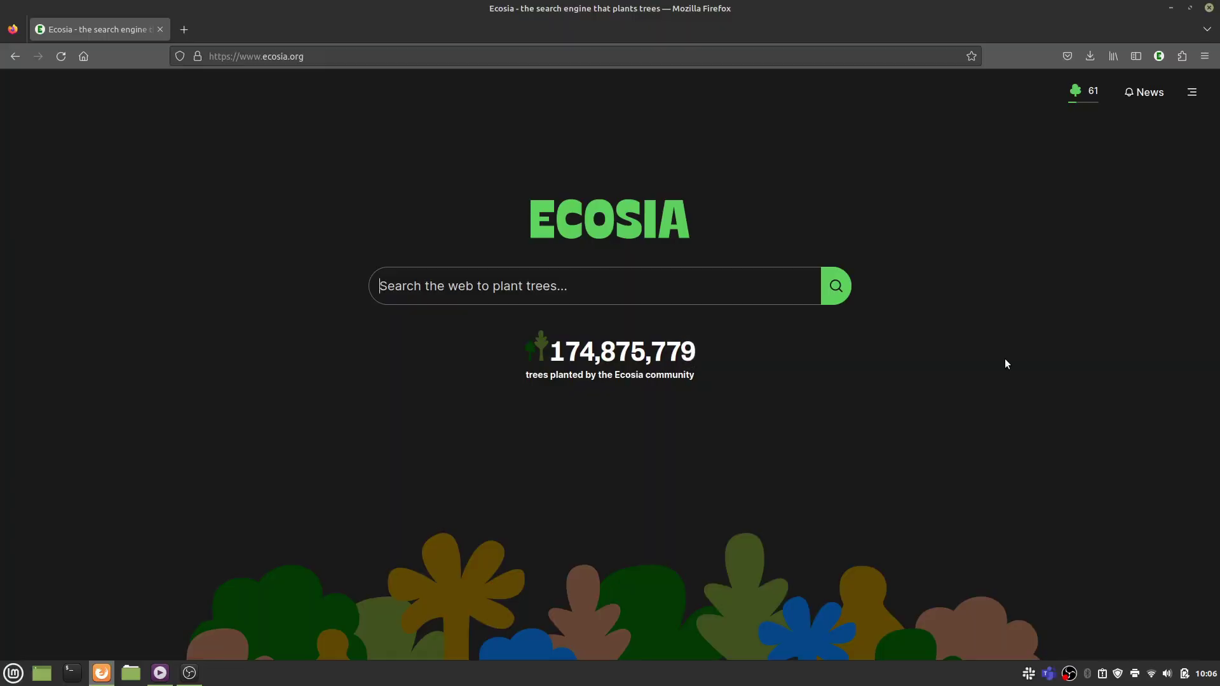
Step: Search Ecosia for 'sios svalbard' and open the Nansen Legacy template generator from the SIOS data tools
type("sios sval")
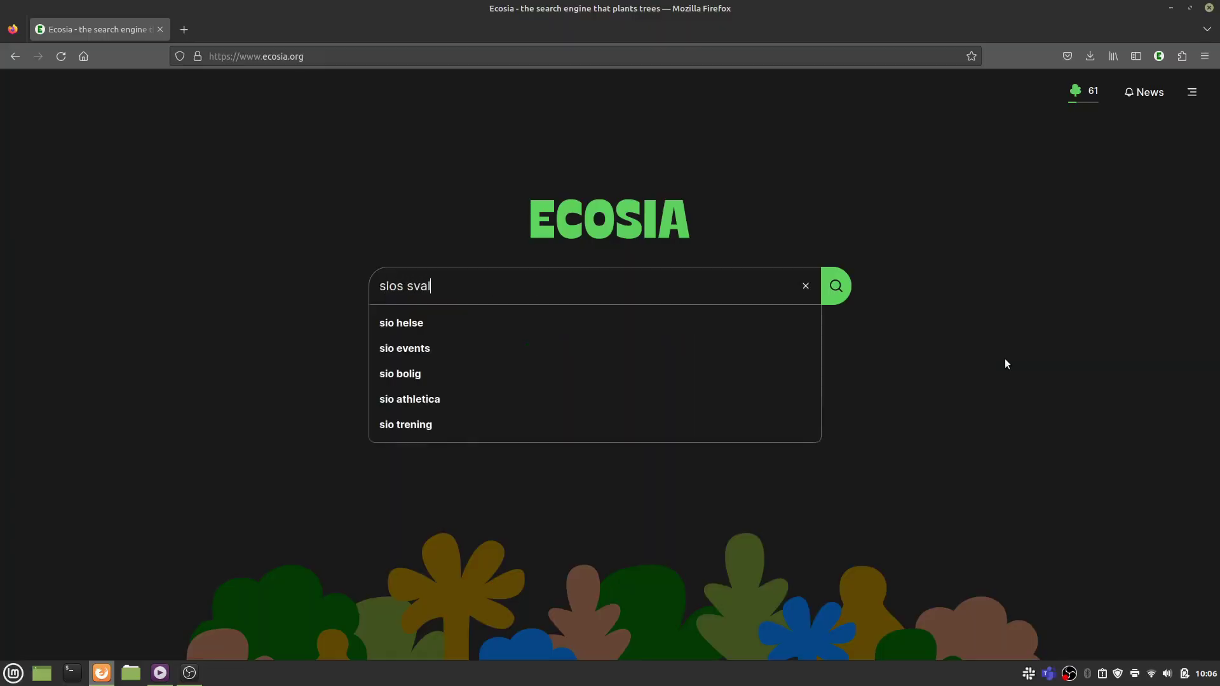
type("bard")
key("Return")
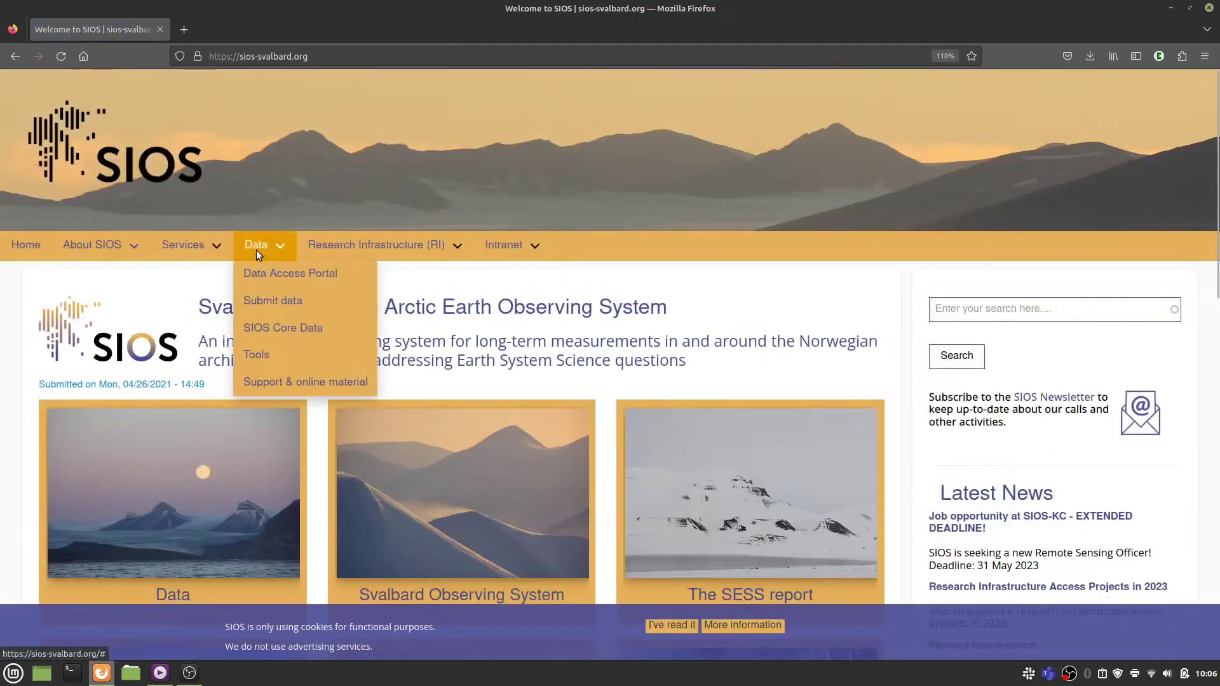
left_click(270, 362)
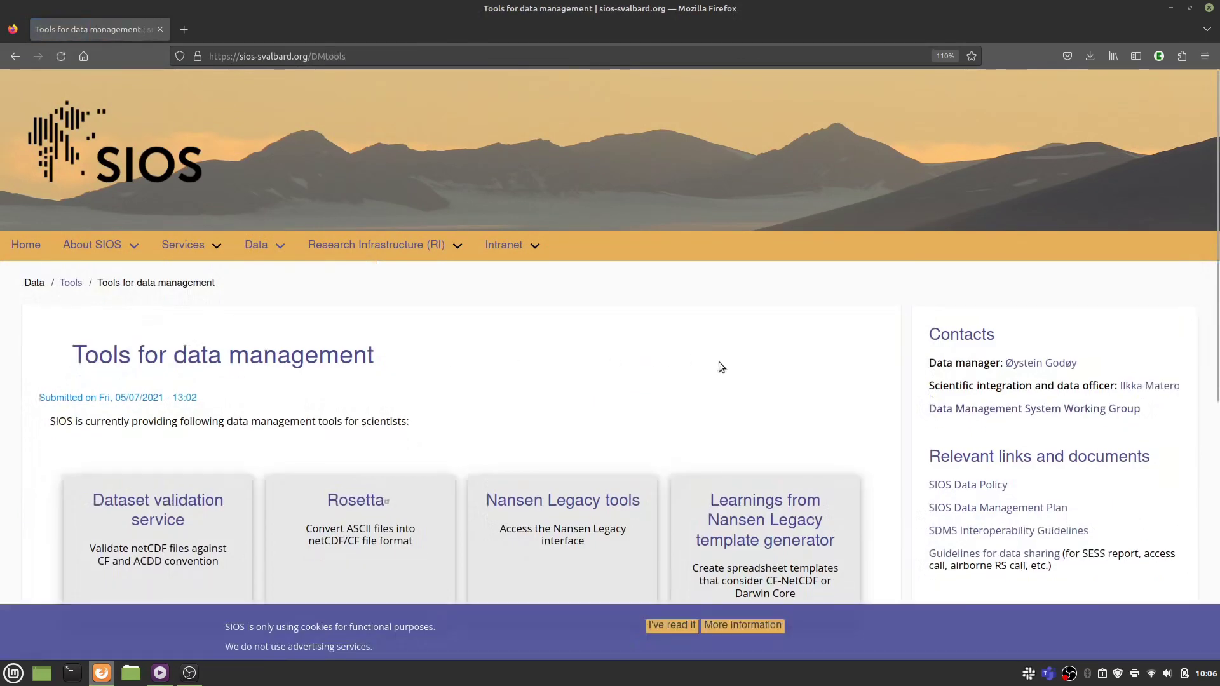
scroll(722, 367, "down", 3)
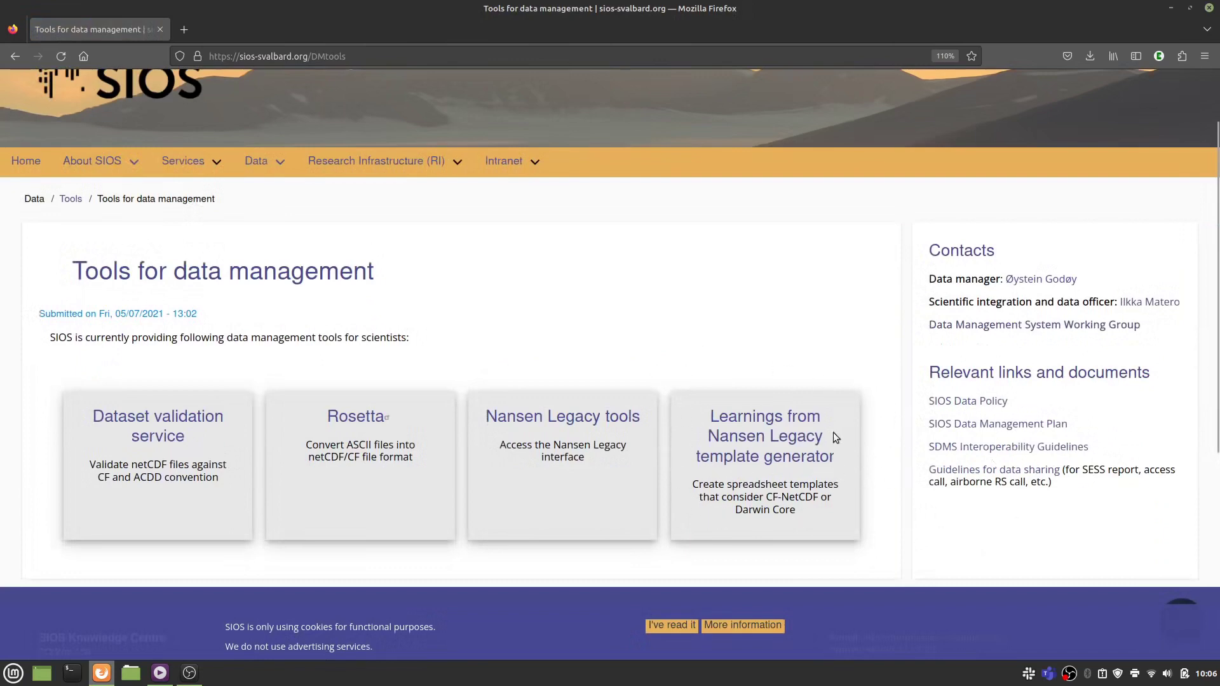
left_click(786, 454)
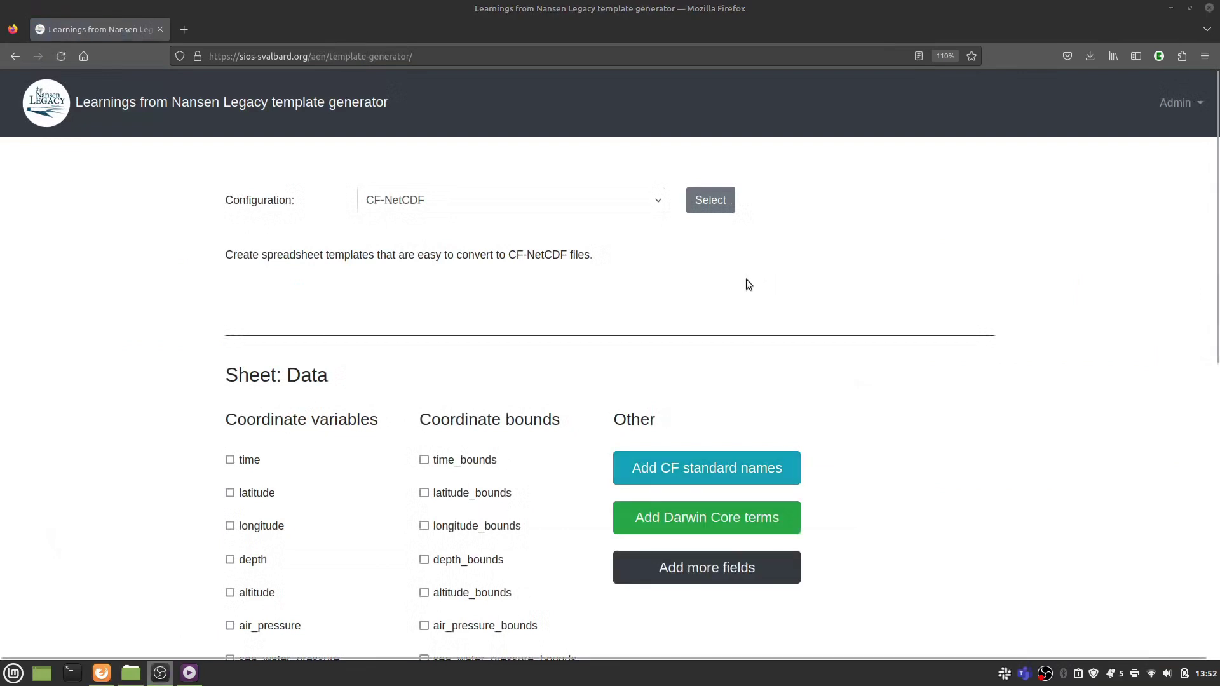
Step: Load the Darwin Core configuration with Sampling Event as its sub-configuration
left_click(570, 209)
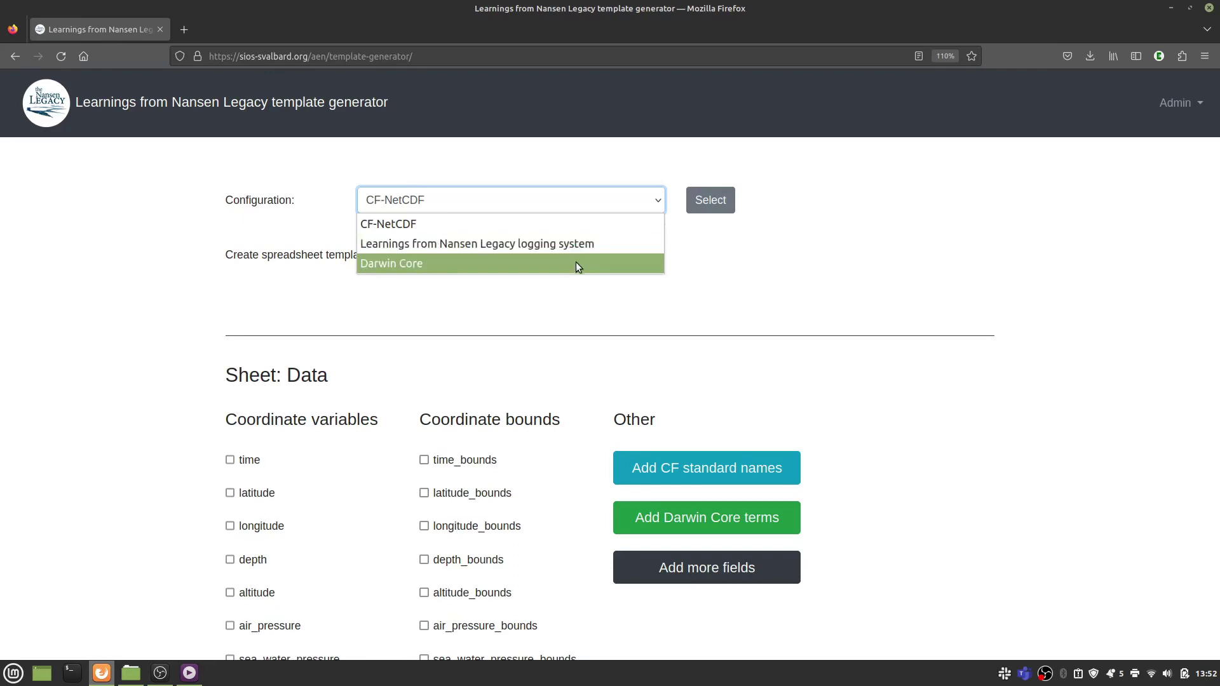
left_click(576, 263)
left_click(710, 200)
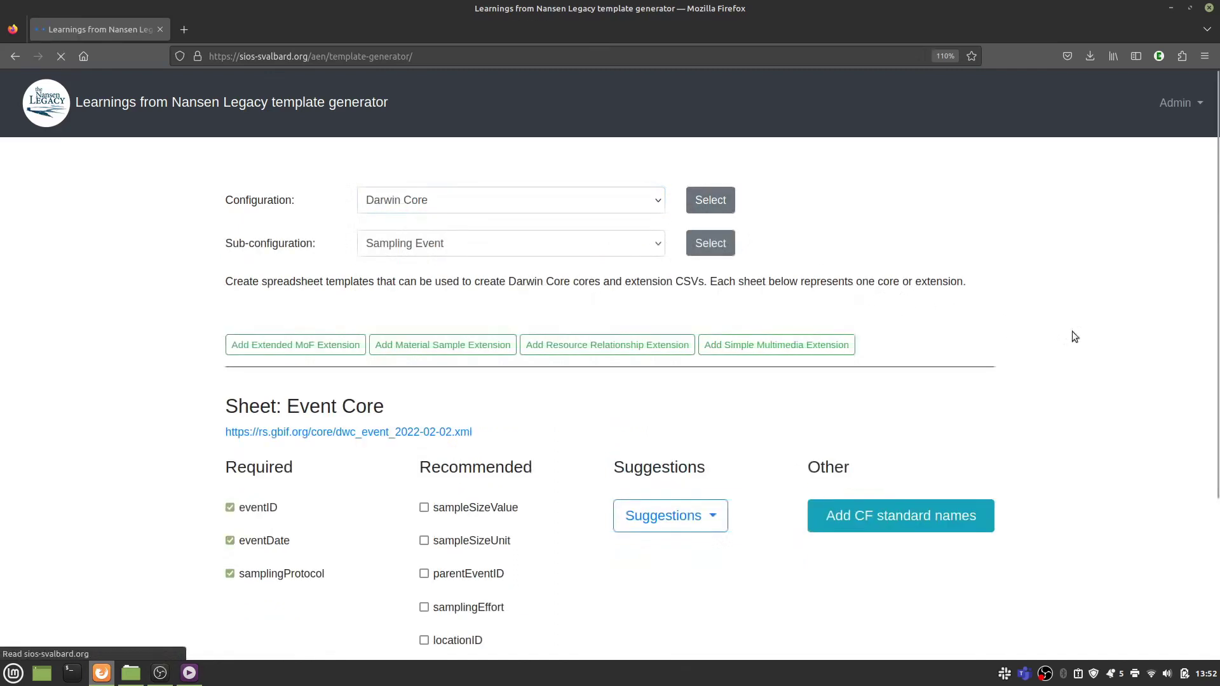
left_click(624, 247)
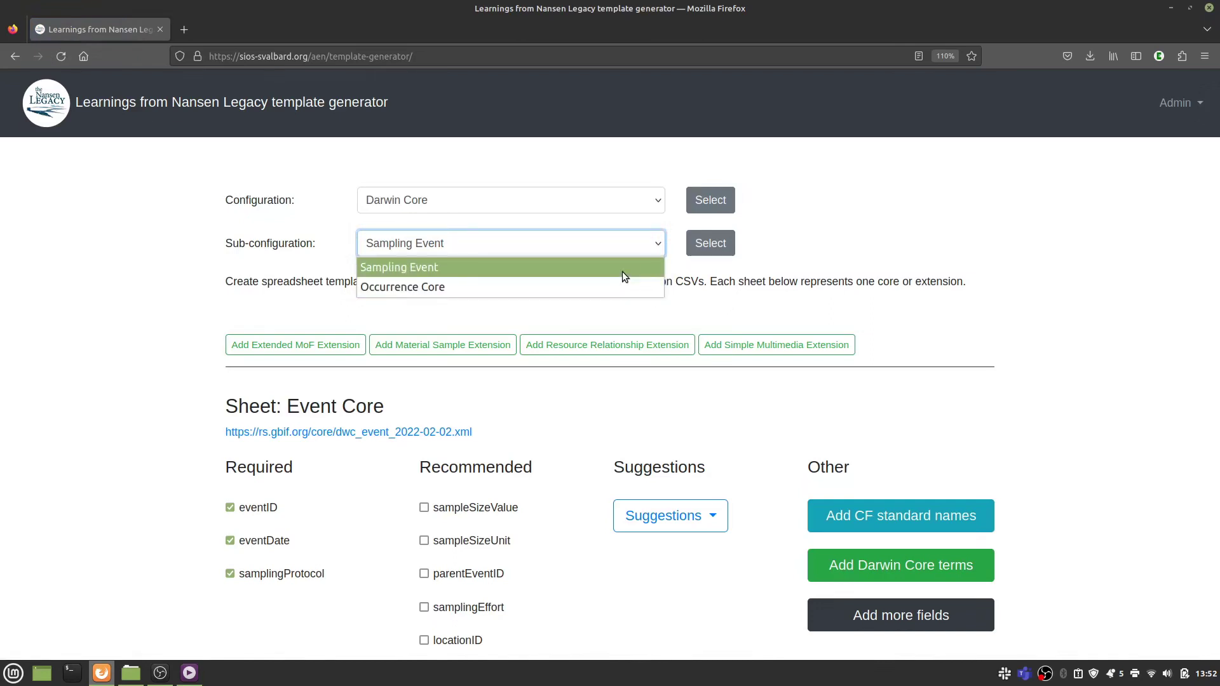
left_click(623, 272)
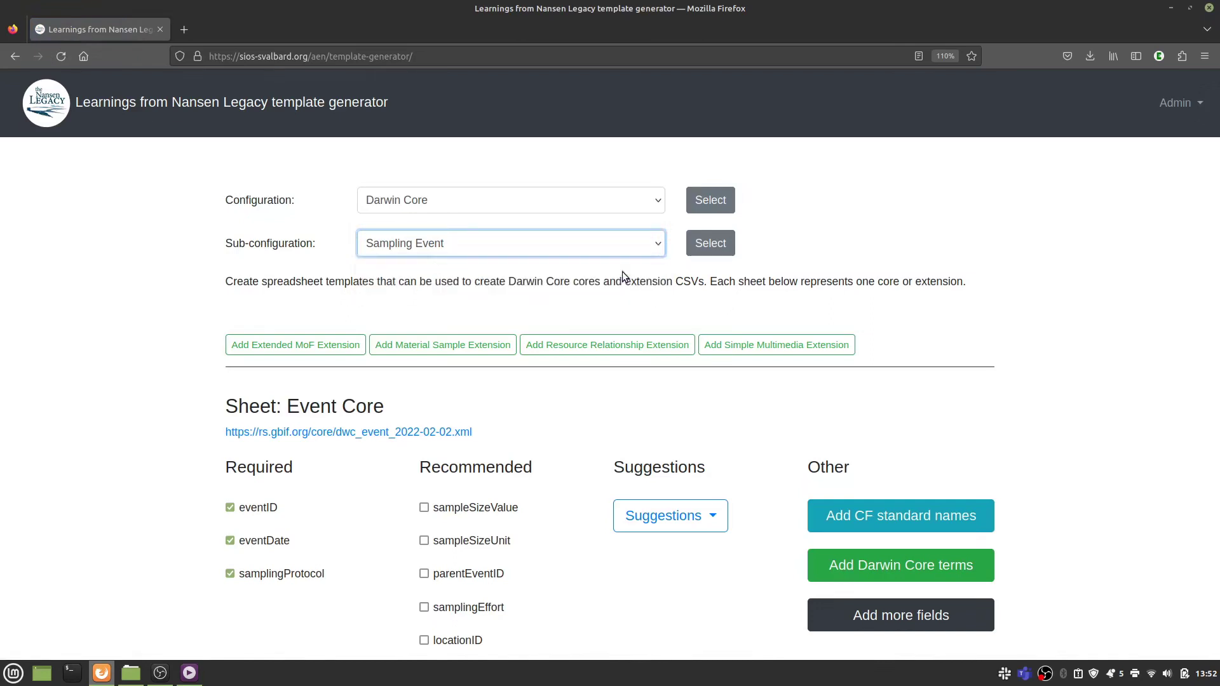
left_click(689, 249)
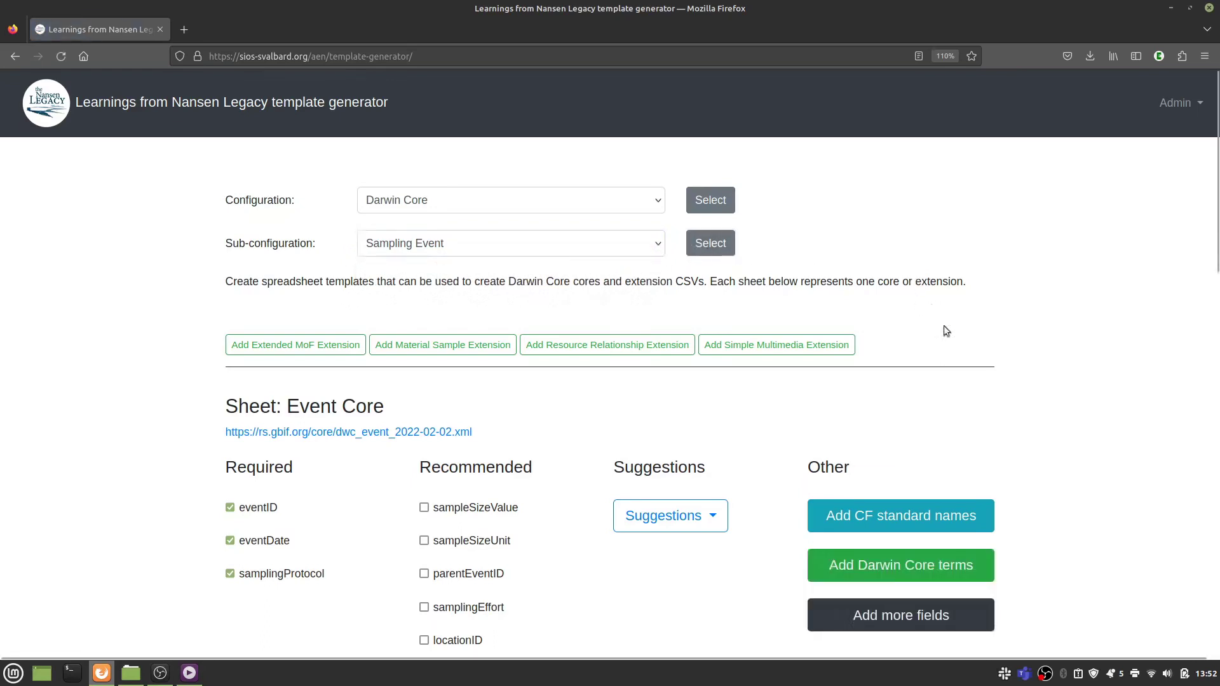
scroll(943, 398, "down", 4)
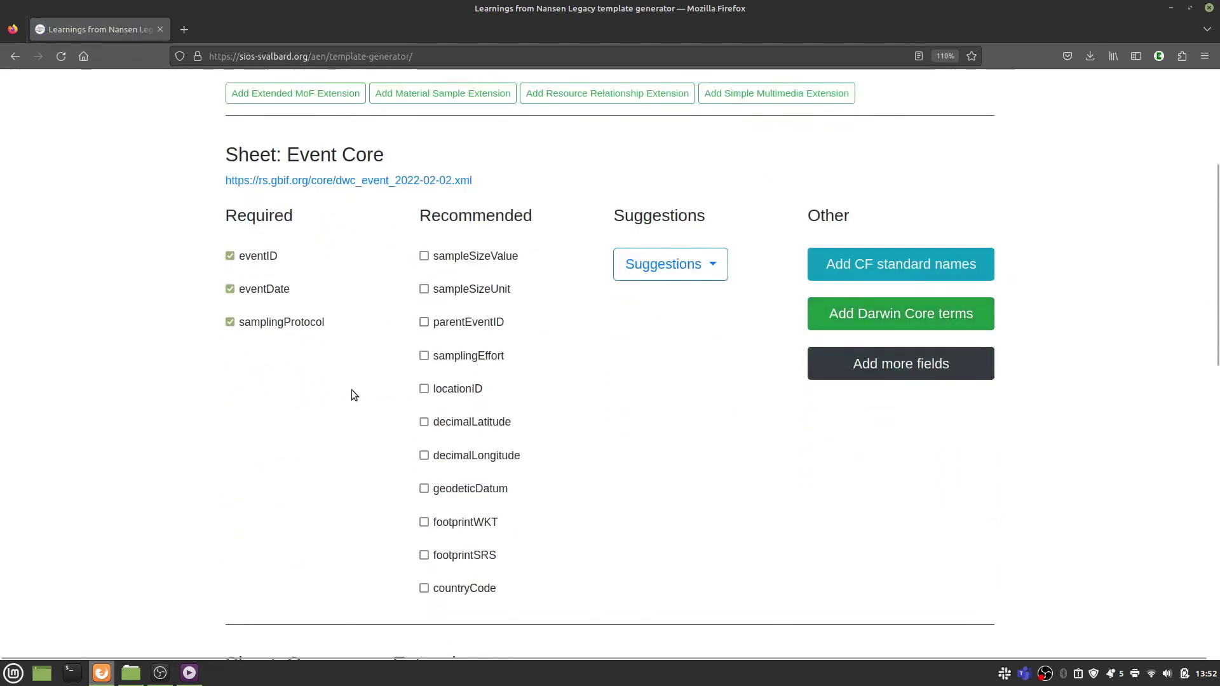
scroll(349, 398, "down", 5)
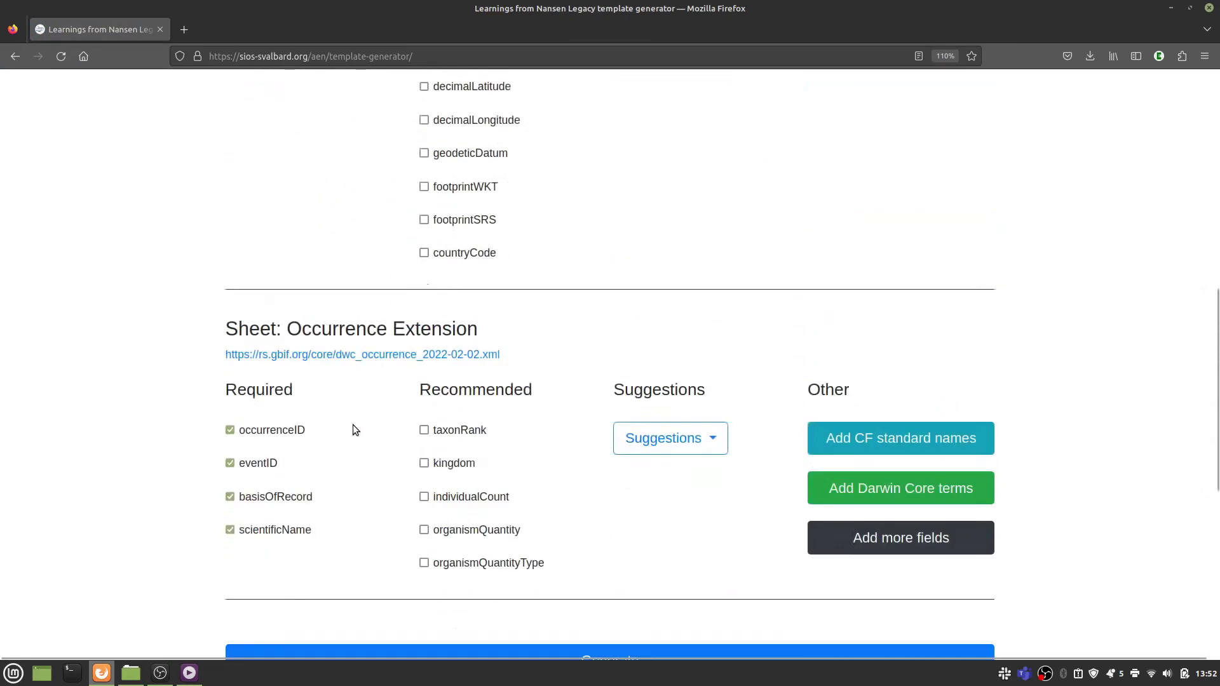
scroll(353, 426, "up", 6)
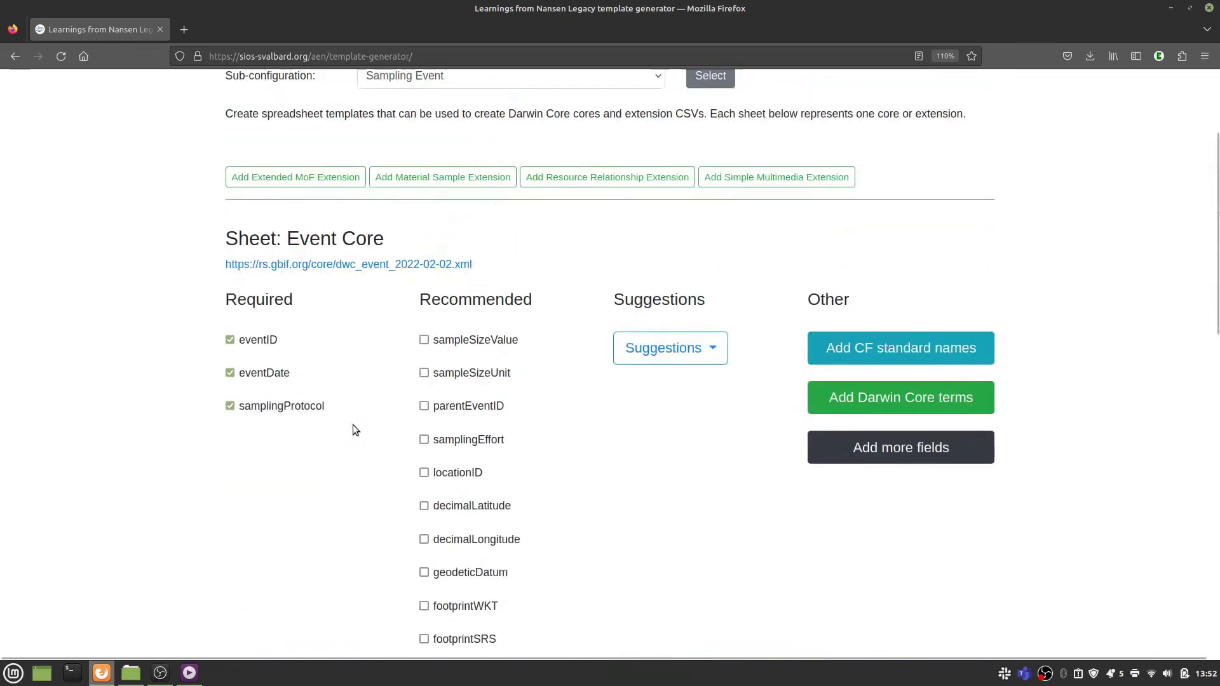
left_click(349, 181)
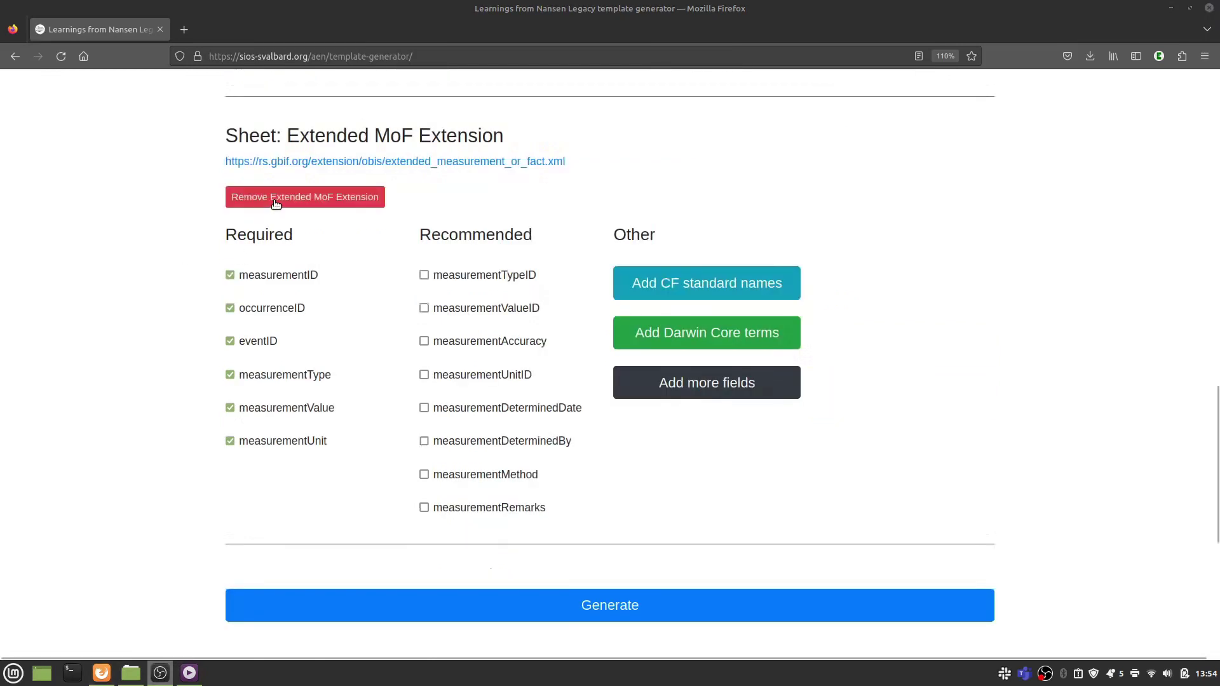
left_click(275, 201)
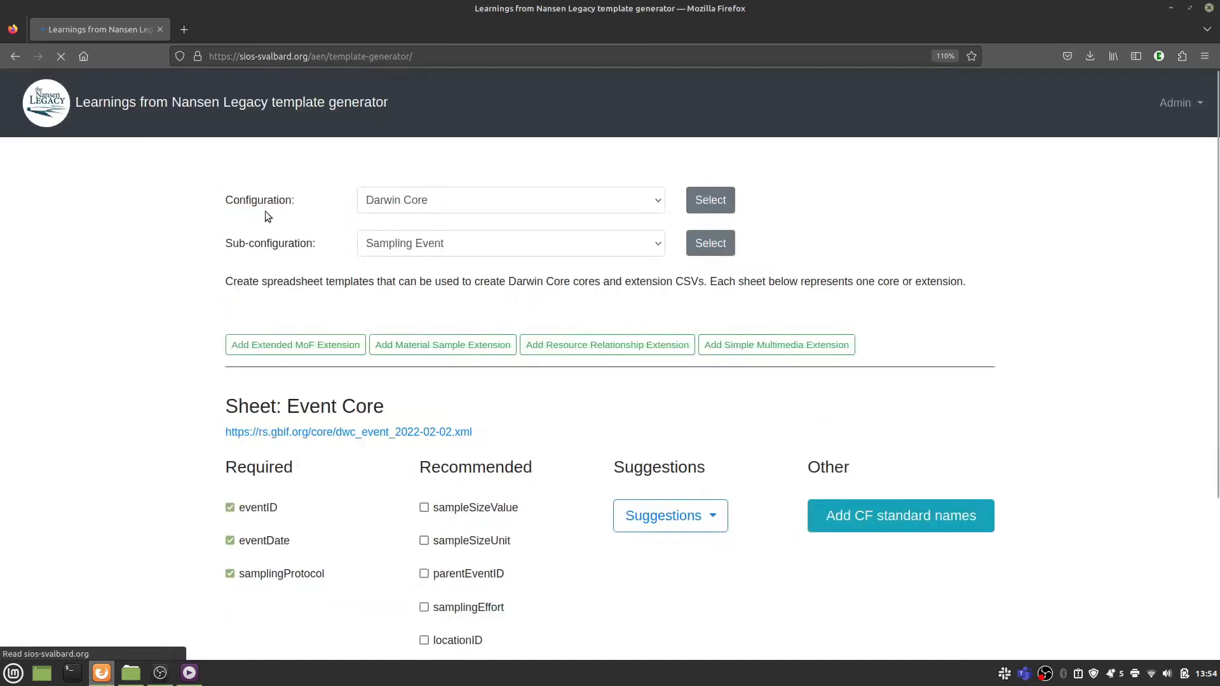
Step: Browse the list of suggested Event Core terms
scroll(105, 526, "down", 4)
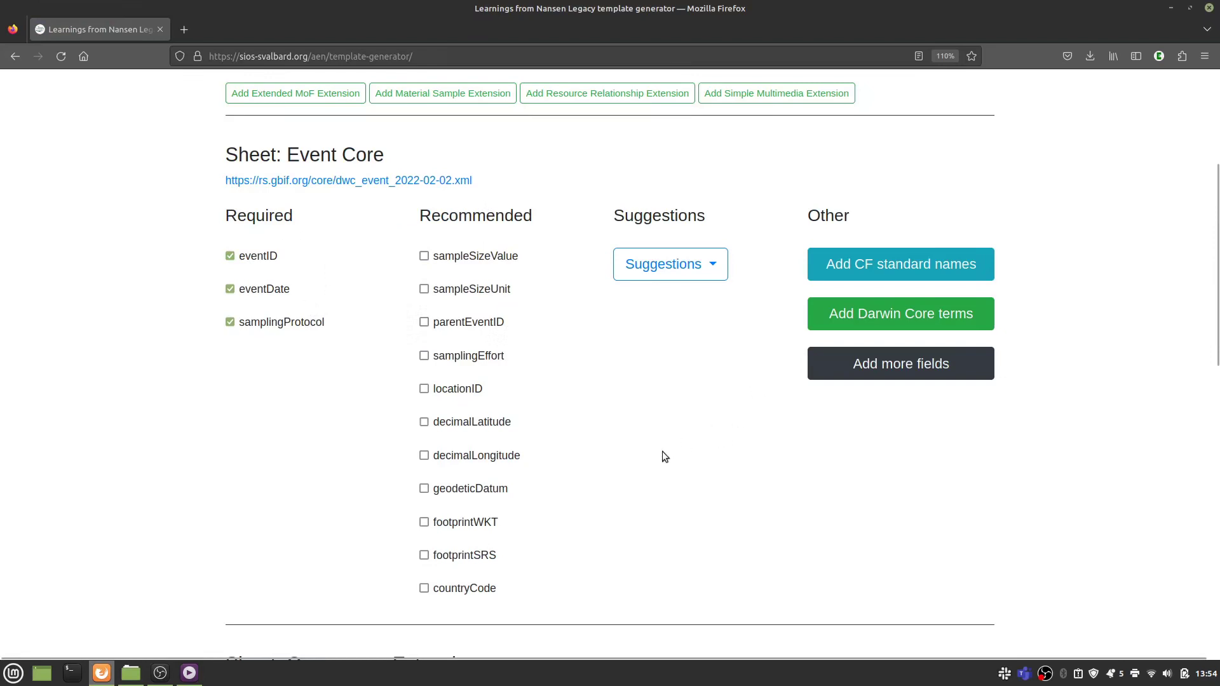
left_click(703, 270)
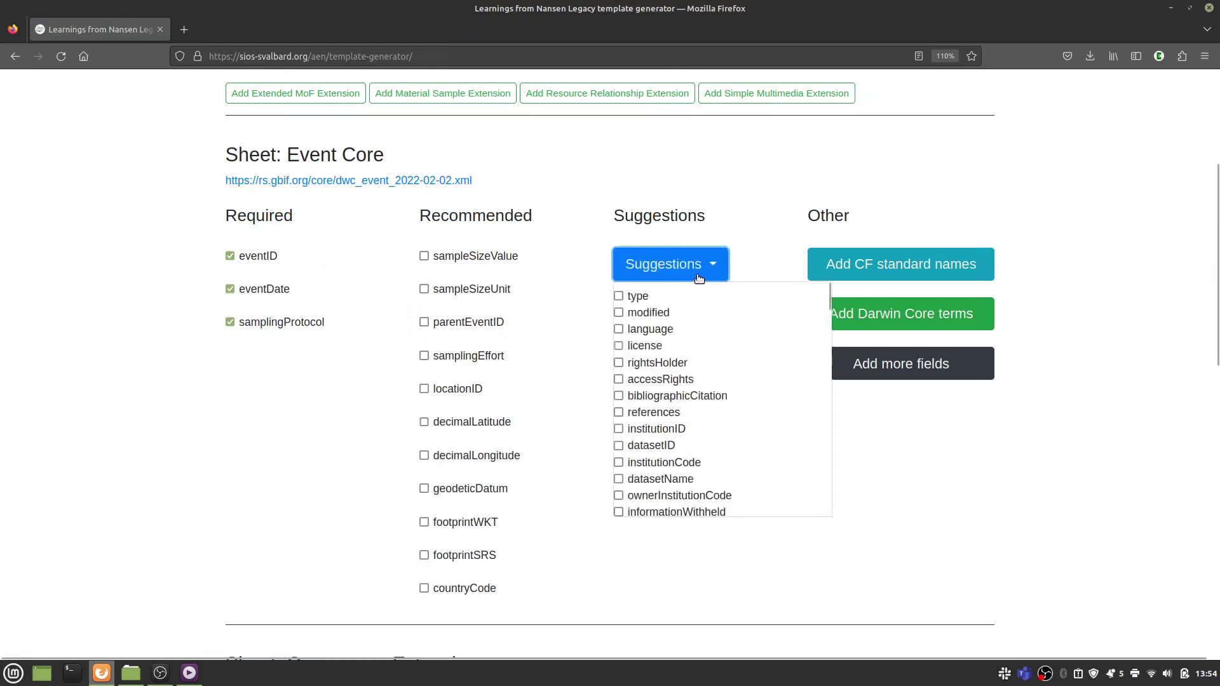
scroll(665, 474, "down", 3)
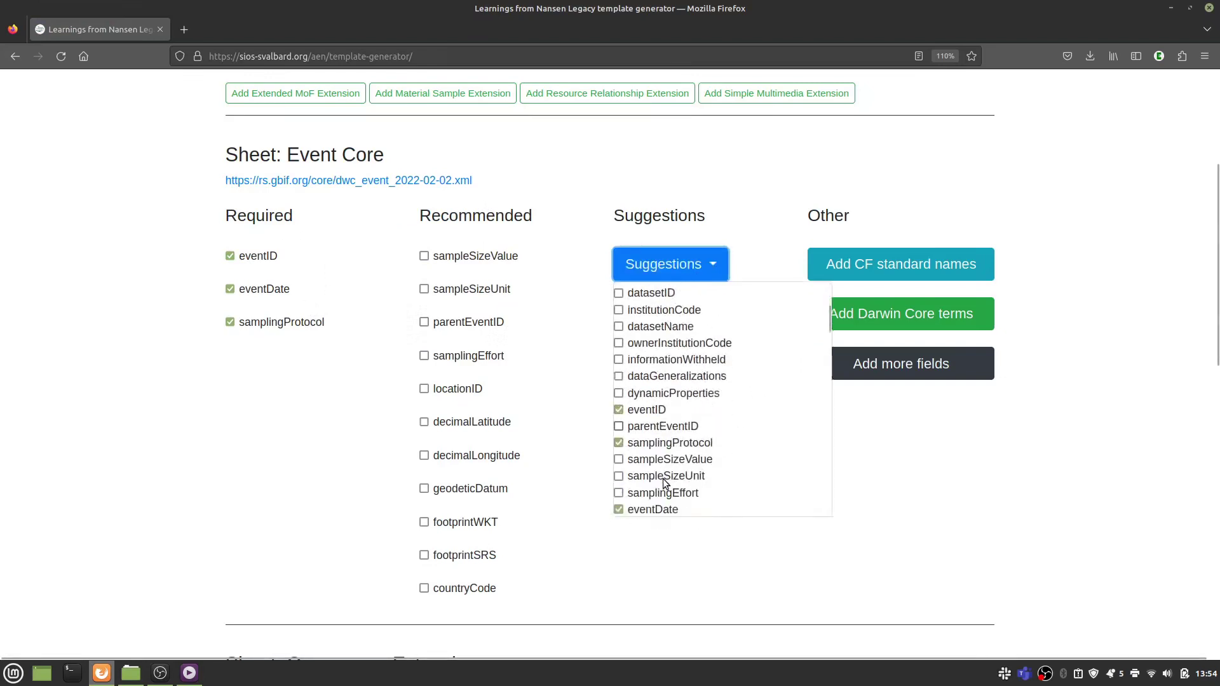
scroll(664, 481, "down", 3)
left_click(702, 260)
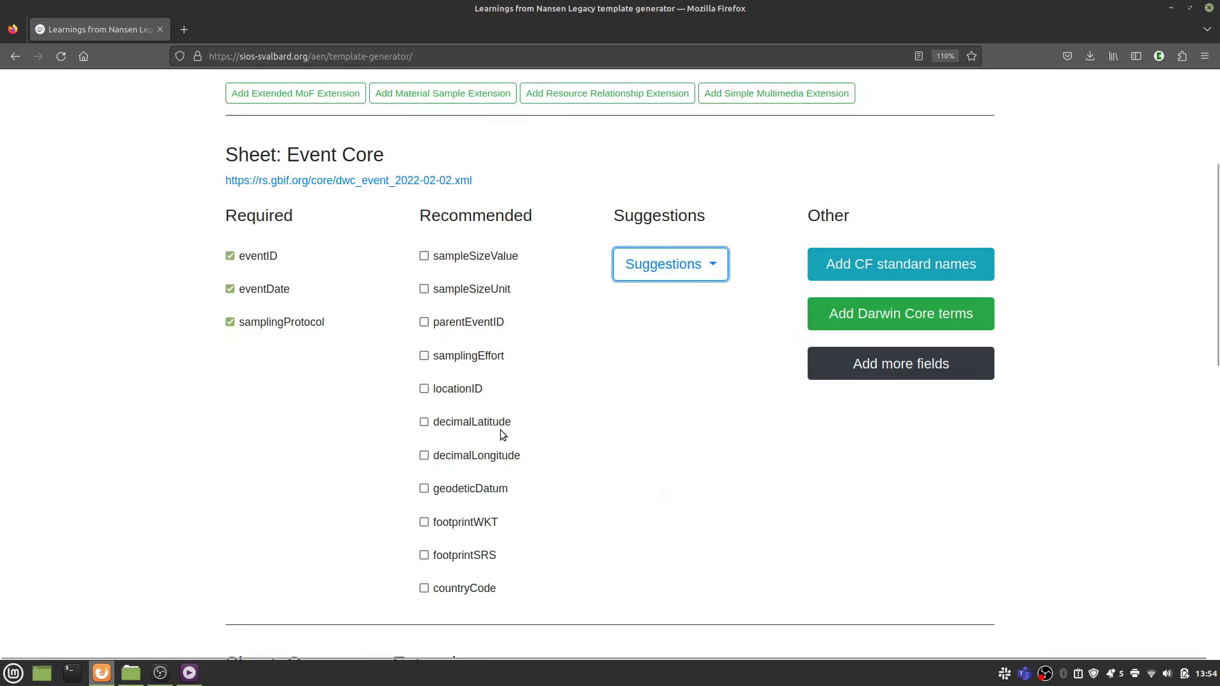
Step: Tick decimalLatitude, decimalLongitude, footprintWKT and footprintSRS under the Recommended fields
mouse_move(493, 429)
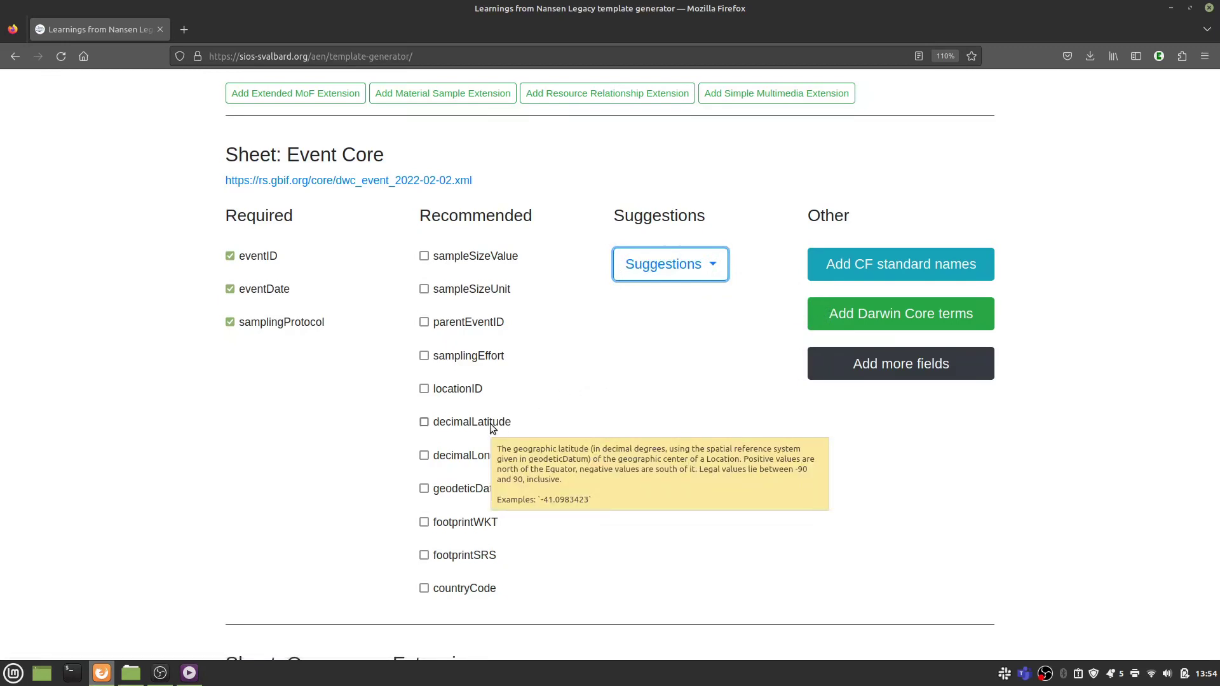
mouse_move(494, 459)
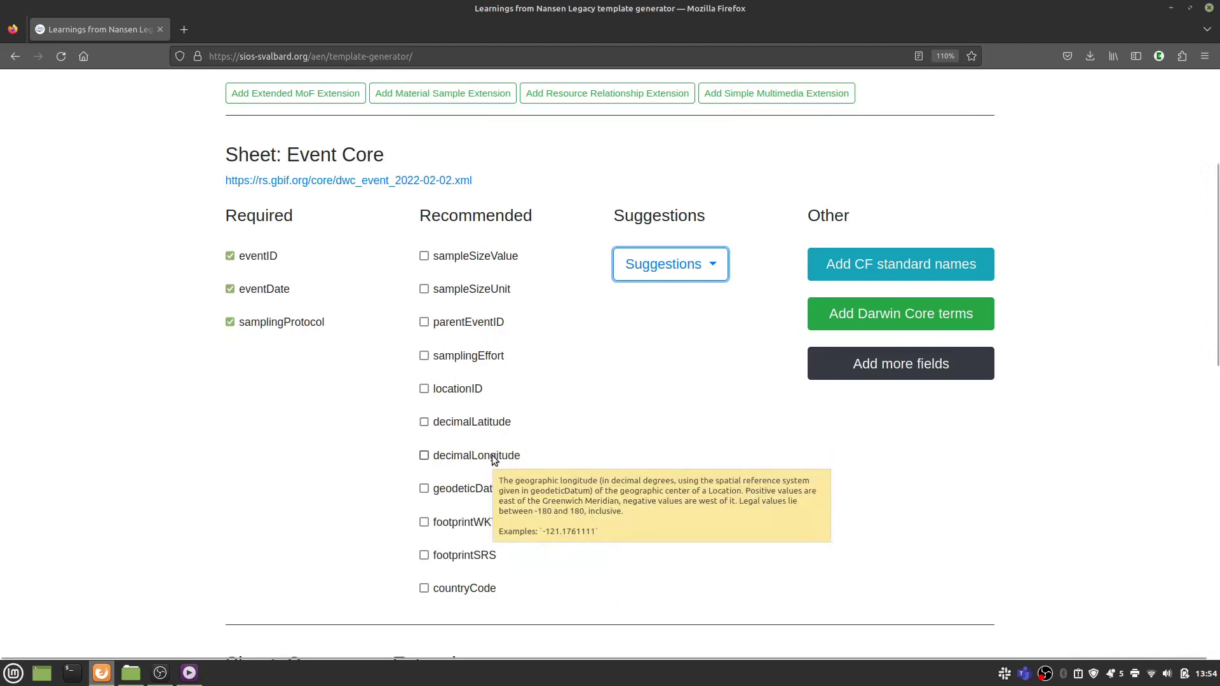
left_click(424, 456)
left_click(424, 424)
left_click(424, 523)
left_click(425, 557)
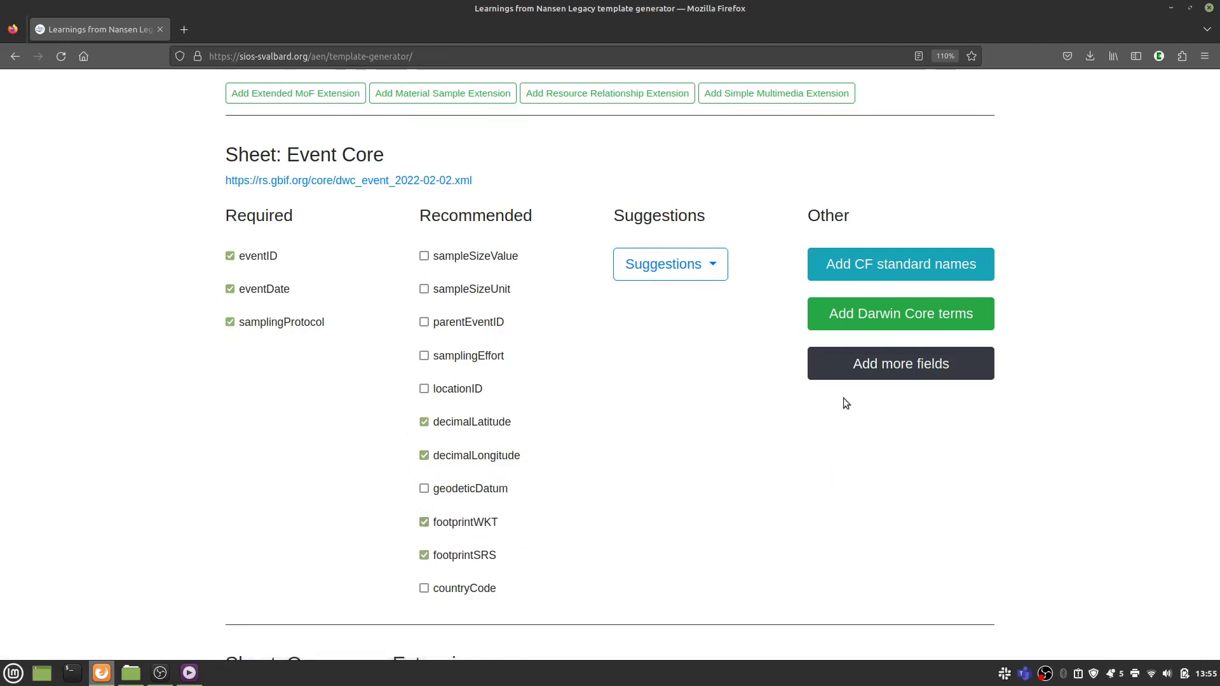
Step: Pick the PI (name), PI (email), PI (institution) and PI (OrcID) fields from the Personnel category
left_click(879, 368)
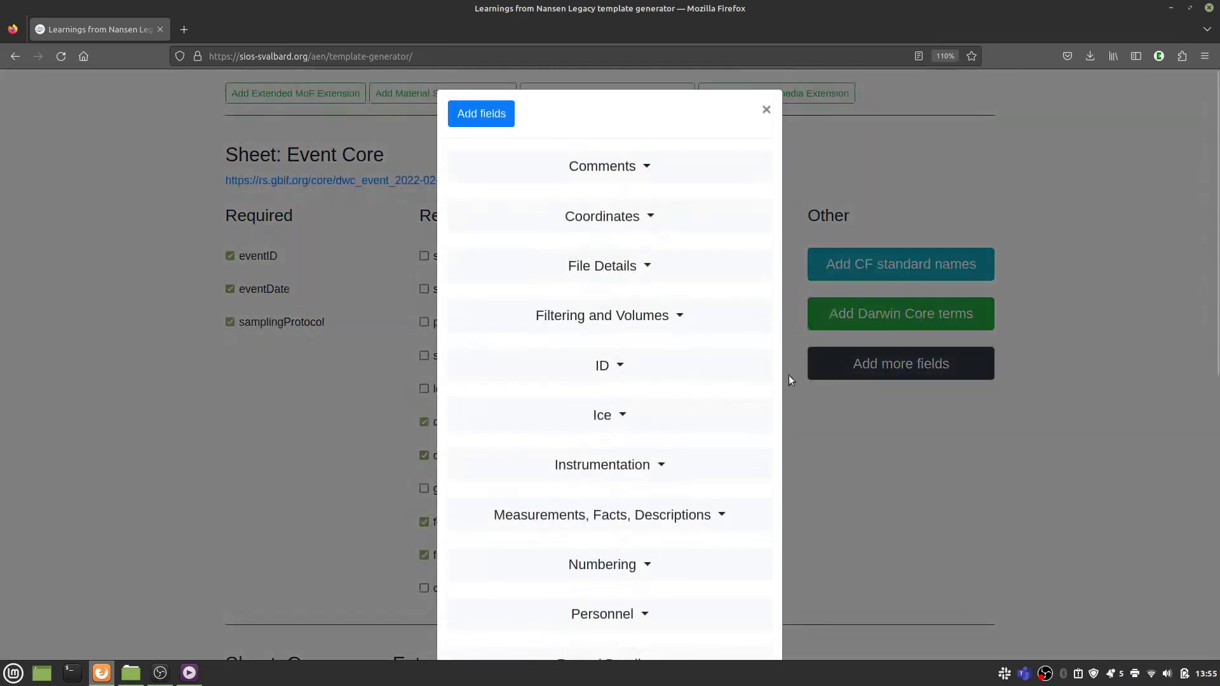
scroll(715, 423, "down", 3)
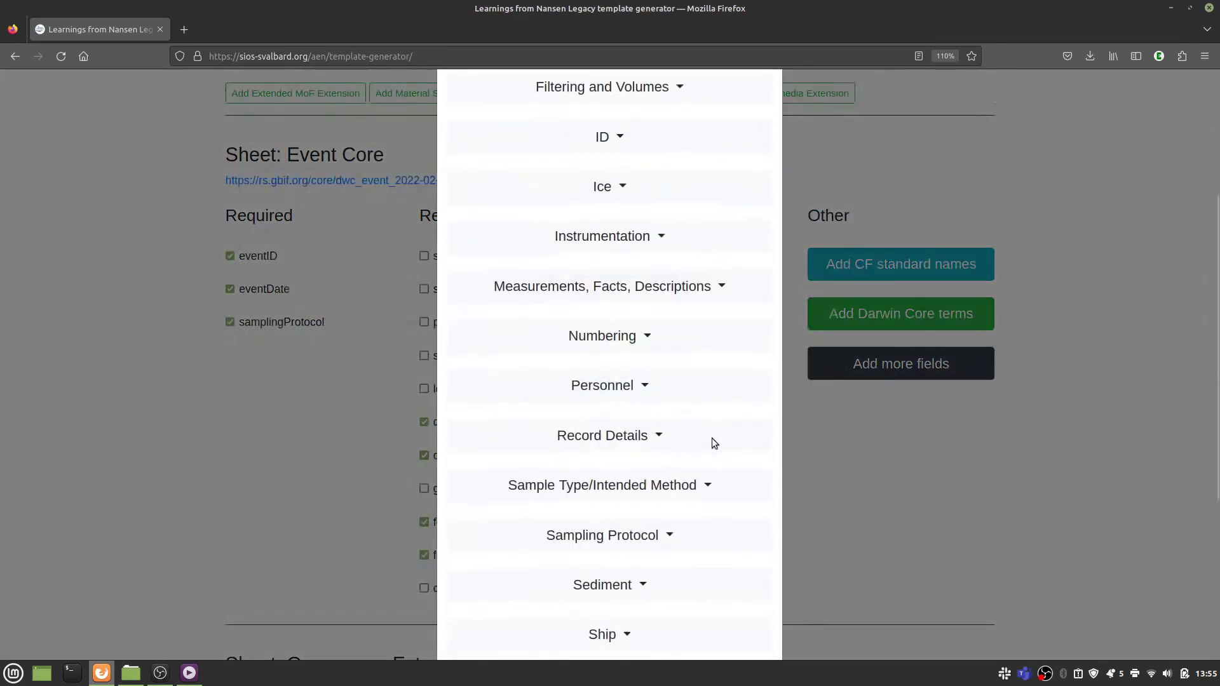
left_click(646, 398)
scroll(528, 489, "down", 3)
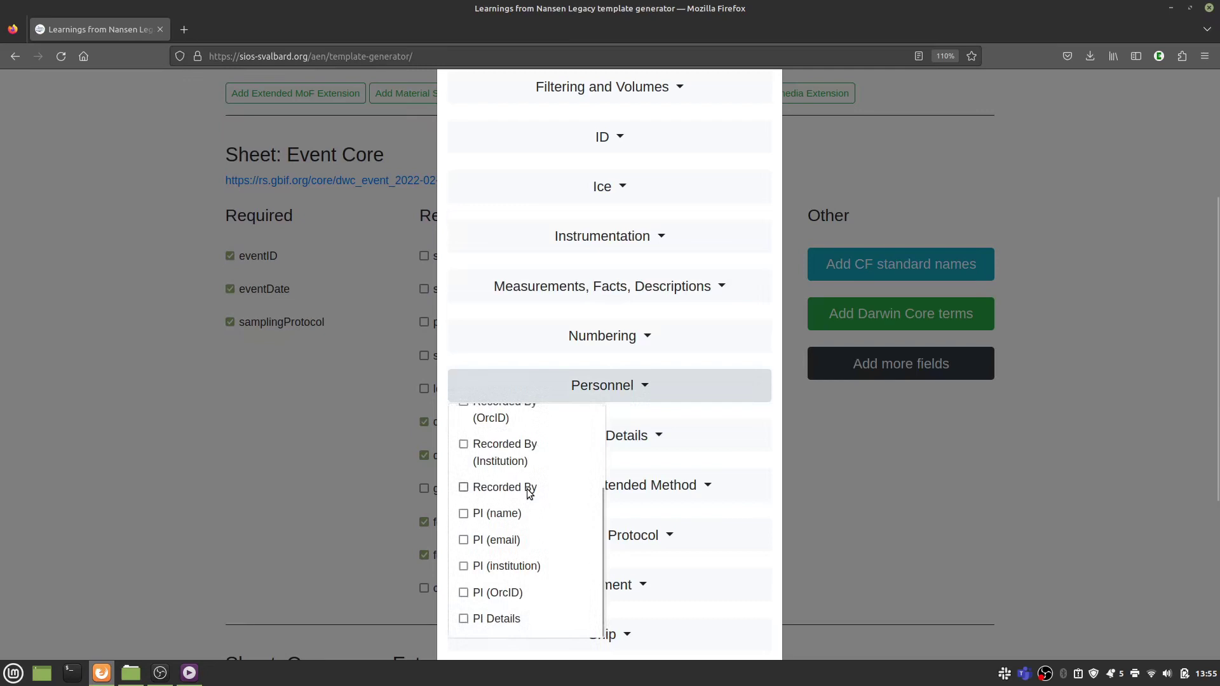
left_click(464, 513)
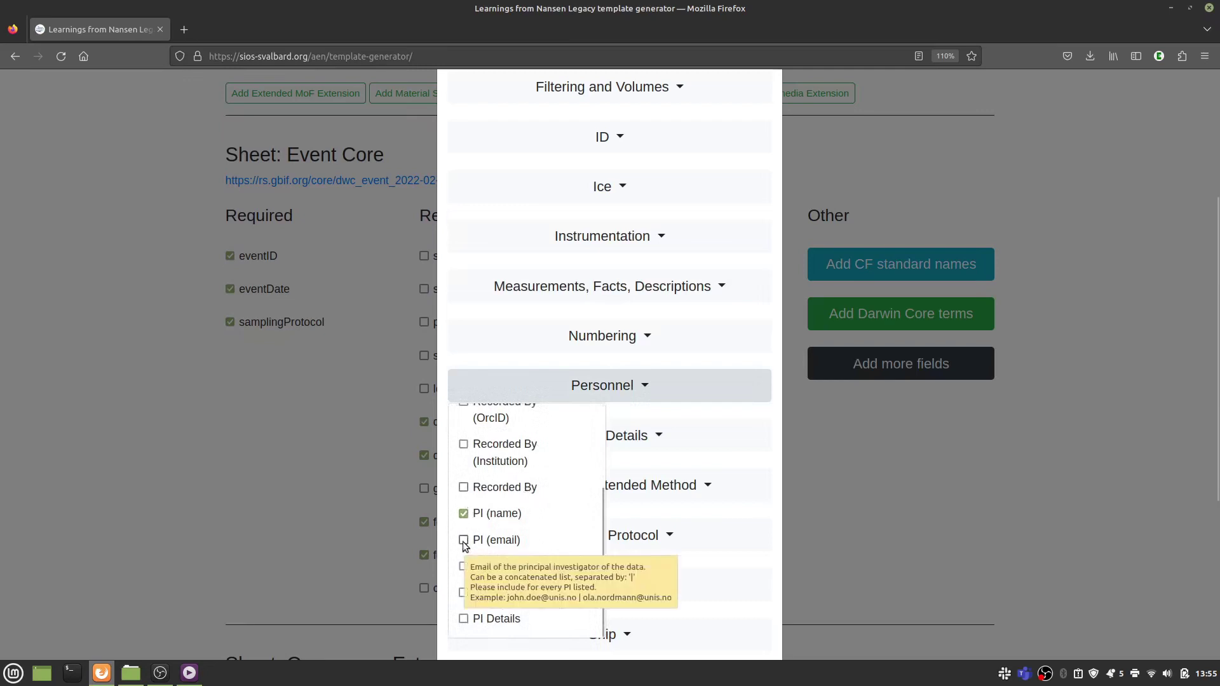
left_click(463, 541)
left_click(463, 567)
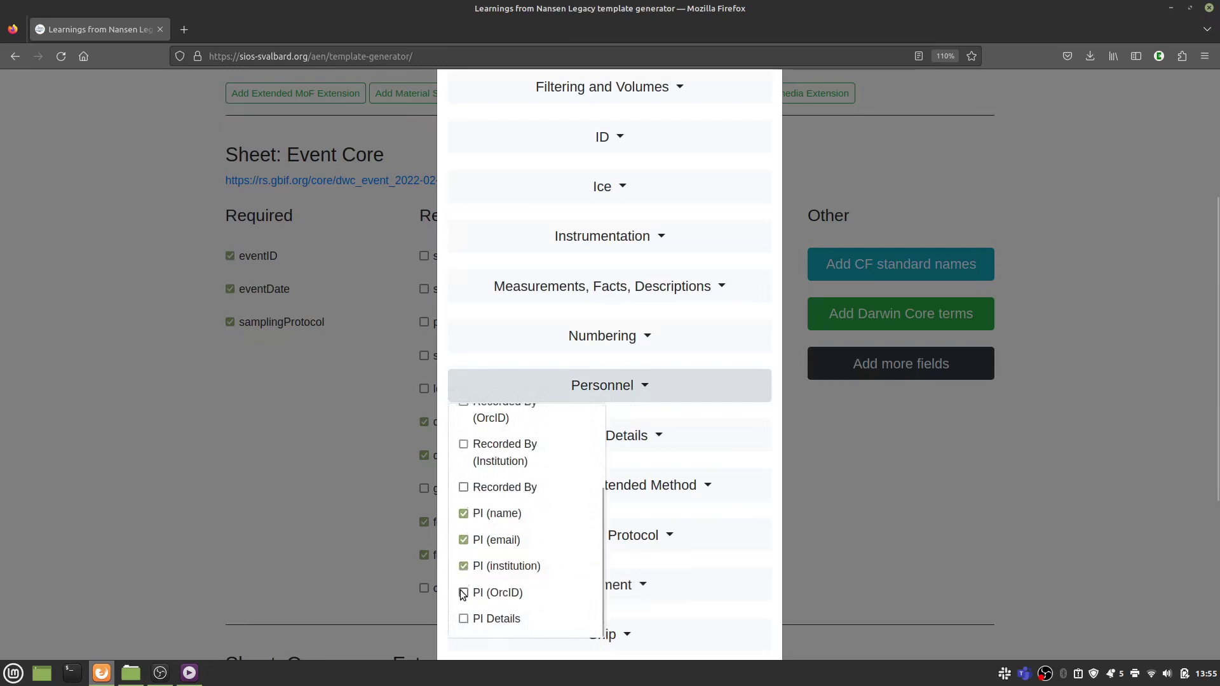
left_click(463, 594)
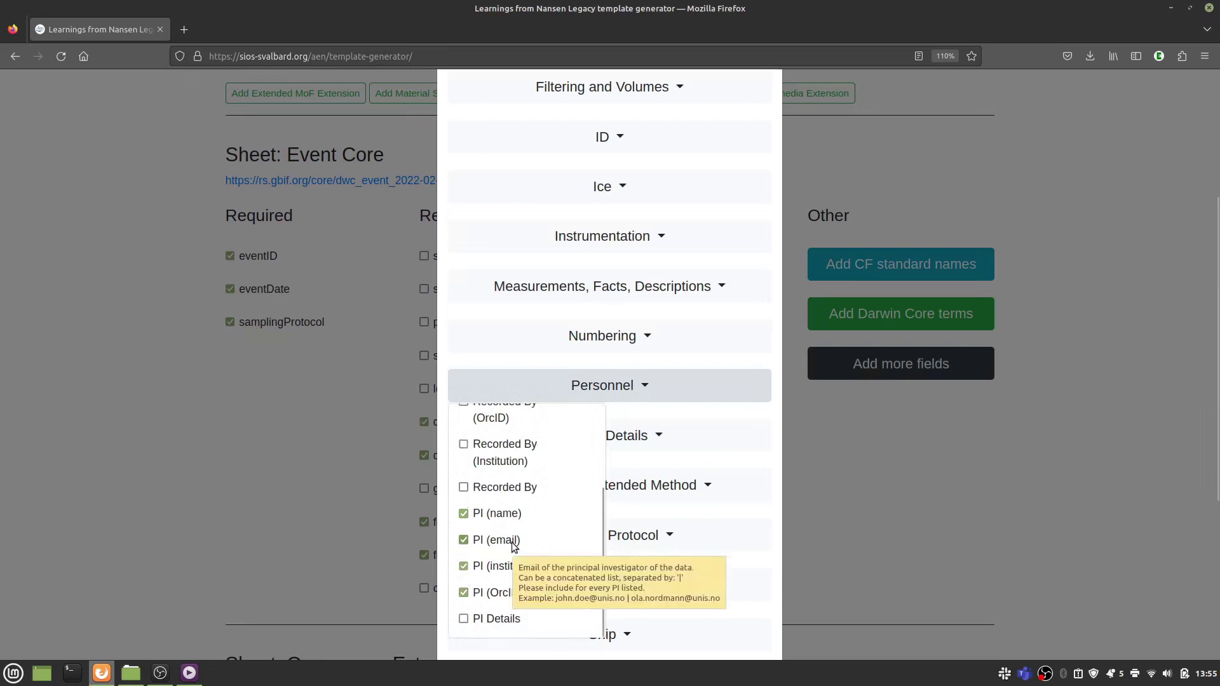
Step: Add the chosen PI fields to Event Core and generate the spreadsheet template
left_click(620, 388)
scroll(617, 375, "up", 5)
left_click(489, 115)
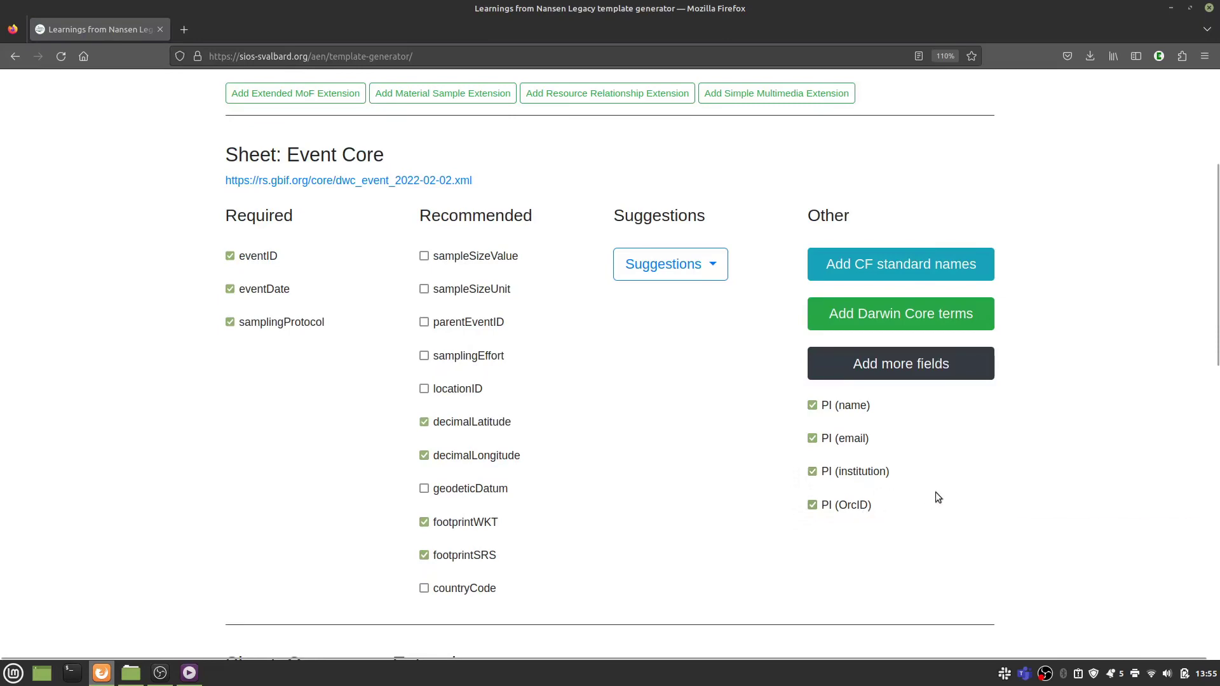
scroll(1059, 493, "down", 5)
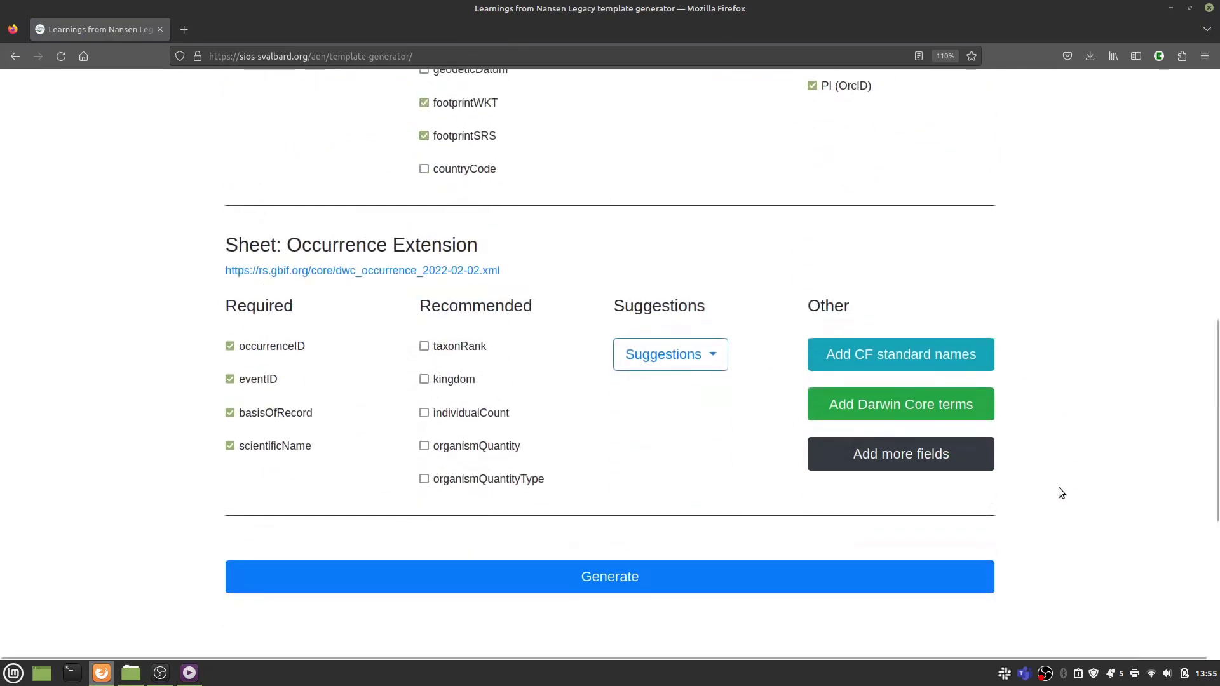
left_click(624, 576)
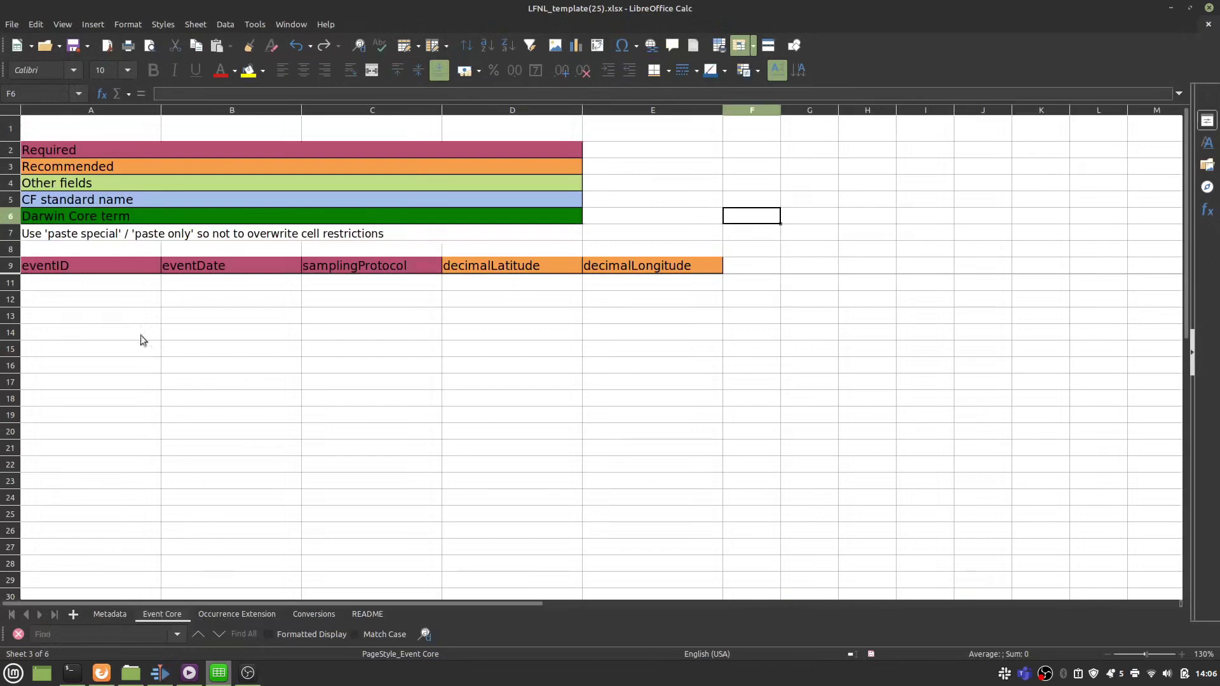
Step: Read the input-help notes for eventID, eventDate, samplingProtocol, decimalLatitude and decimalLongitude
left_click(114, 315)
left_click(185, 294)
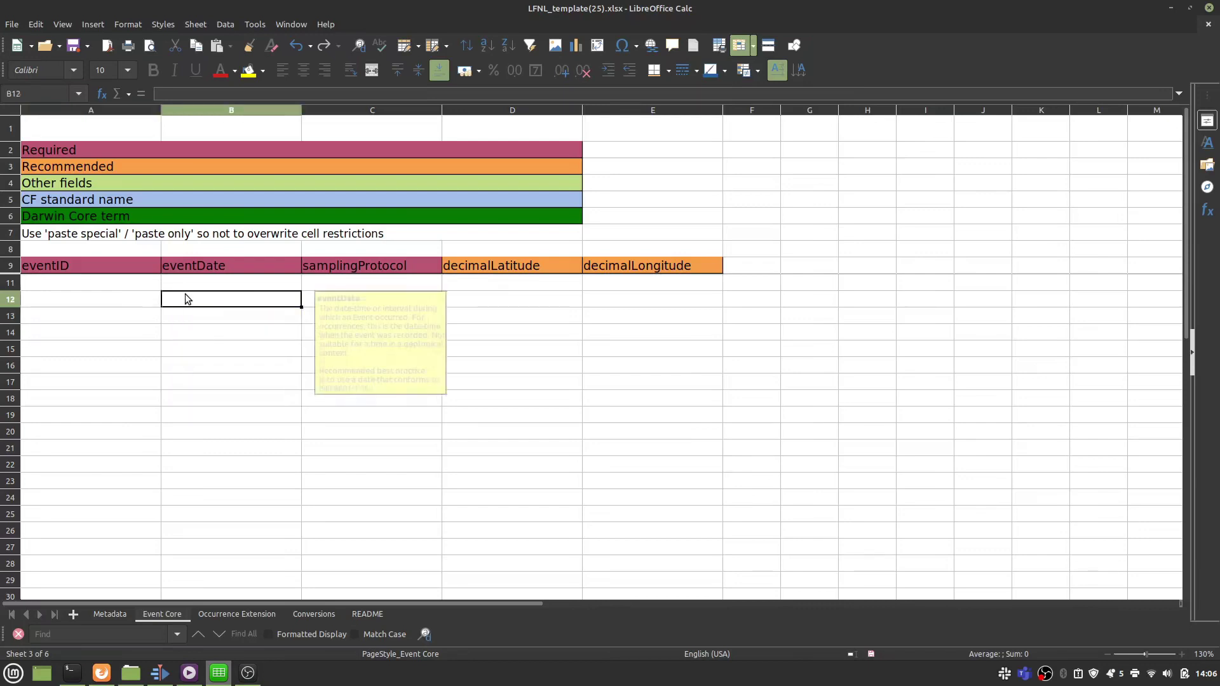
left_click(326, 462)
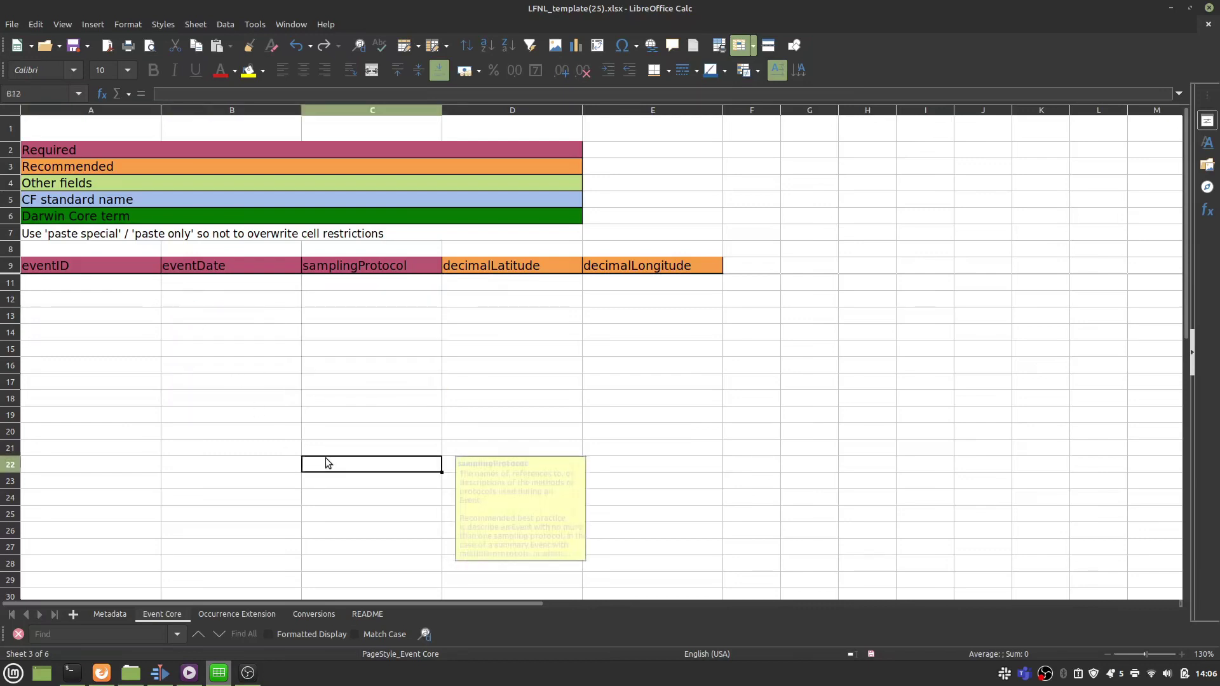
left_click(478, 349)
left_click(594, 316)
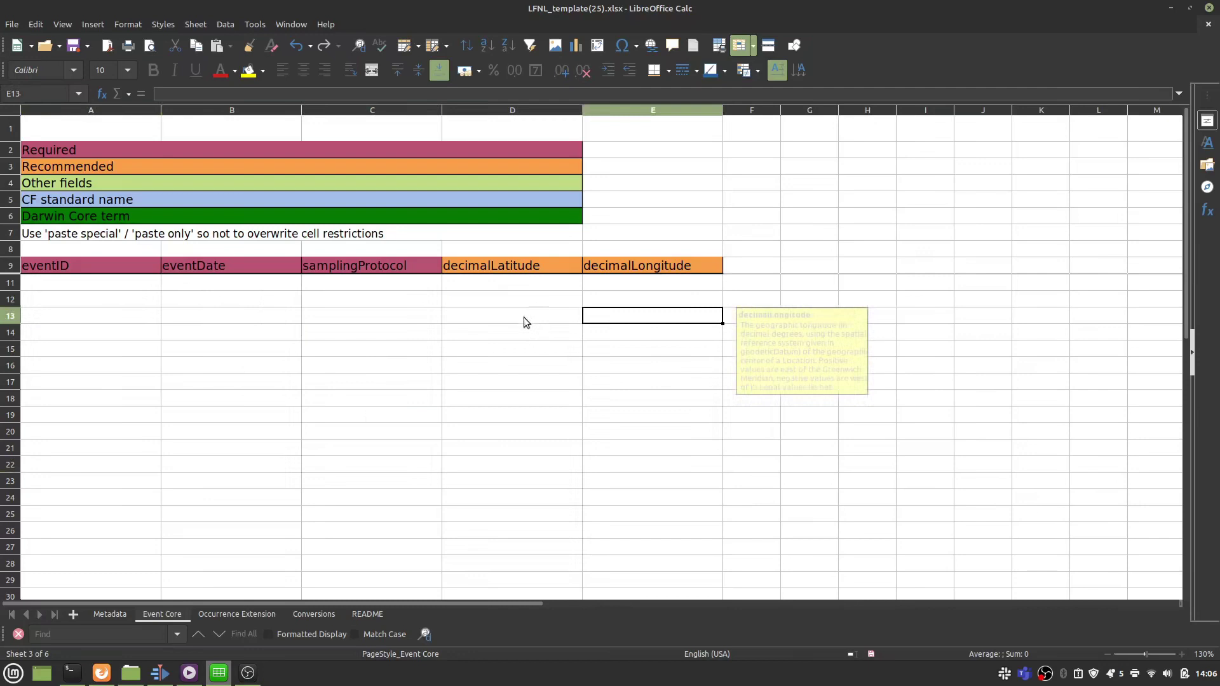
Step: Enter 'west of svalbard' as a longitude to trigger the [-180, 180] range error
type("west ")
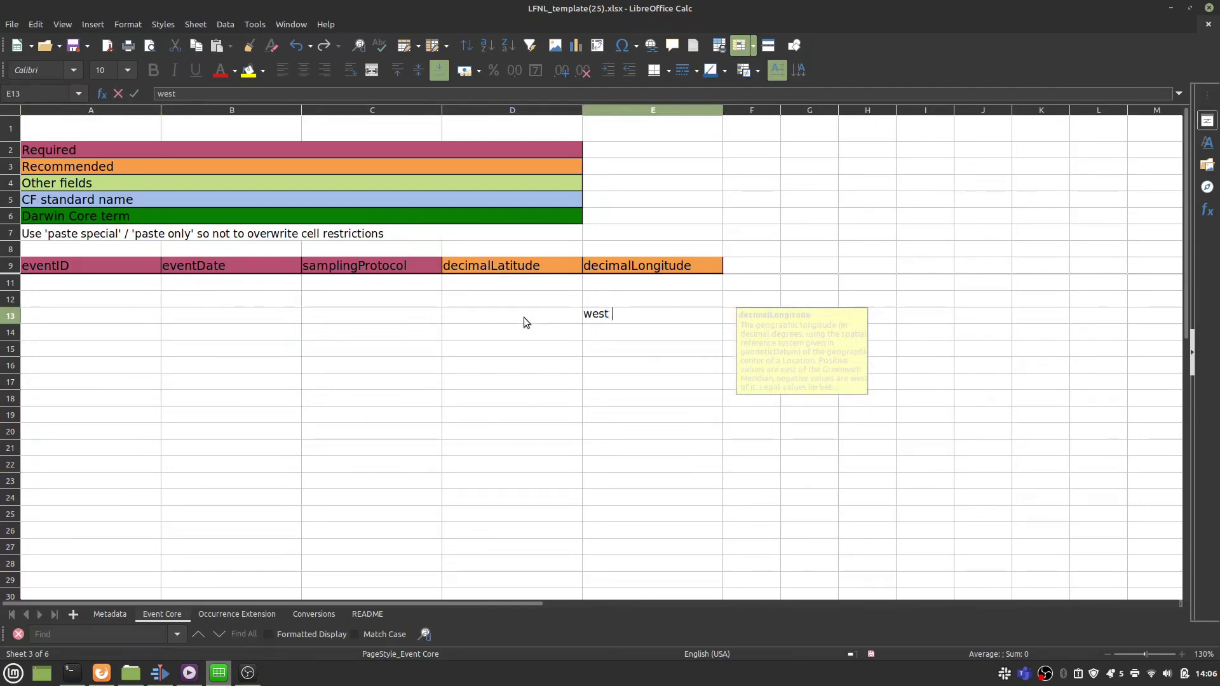
type("of svalbard")
key("Return")
key("Return")
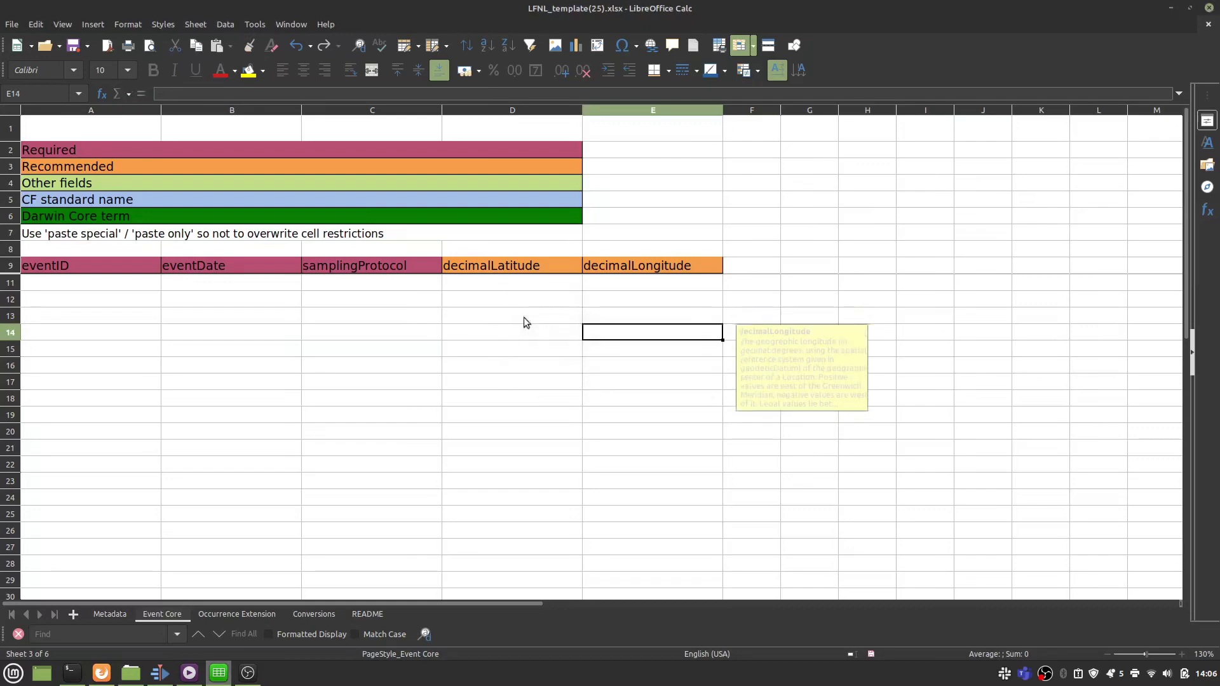
type("-5606-4b44-8aee-87aa96010ff6")
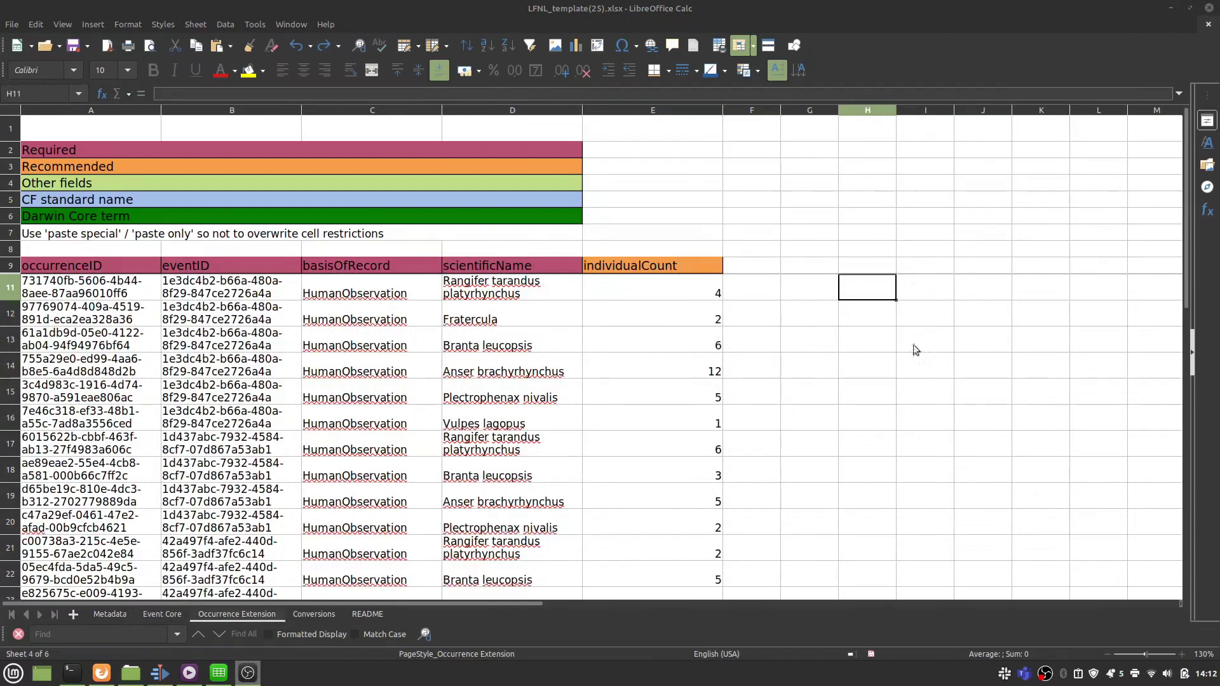
Step: On Occurrence Extension, unhide row 10 and delete rows 1–9 above the term names
scroll(913, 367, "down", 3)
scroll(913, 367, "up", 3)
left_click(166, 615)
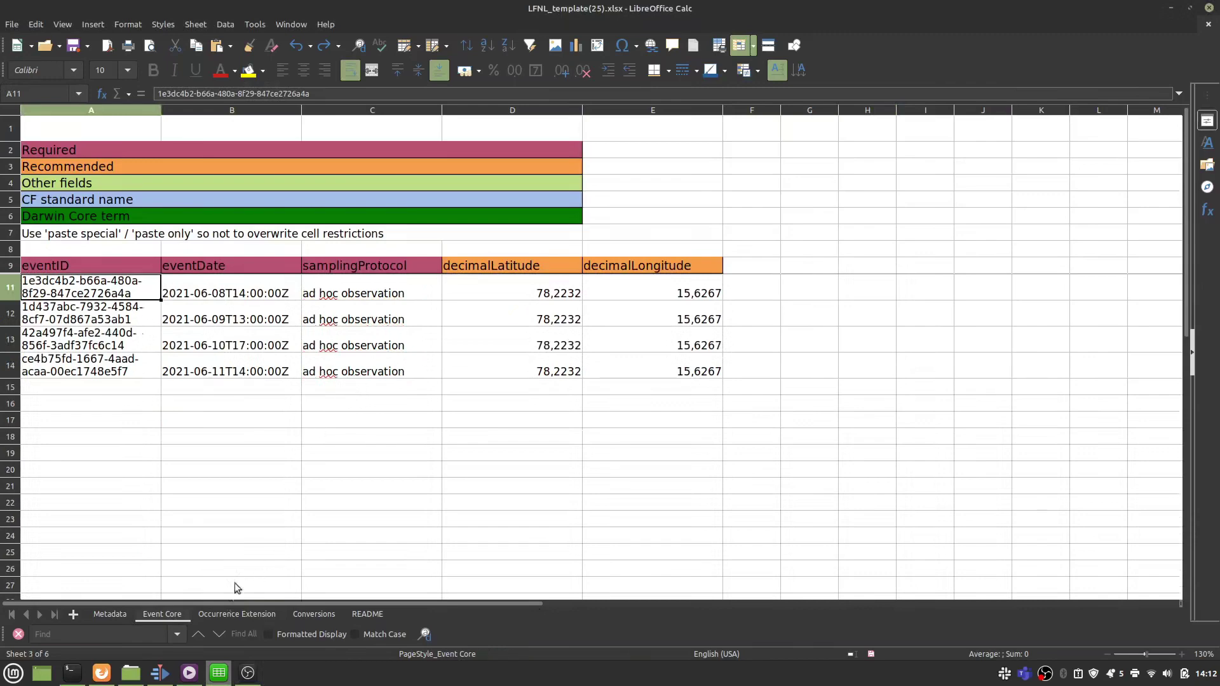
left_click(230, 615)
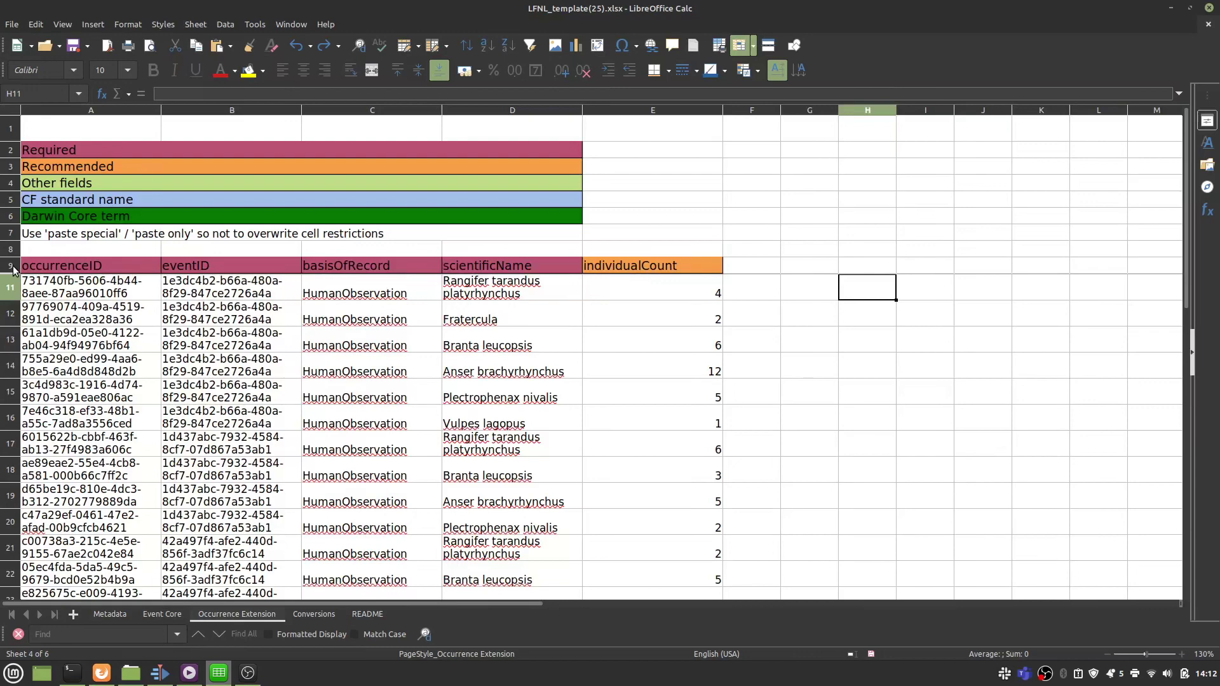
left_click_drag(13, 267, 10, 289)
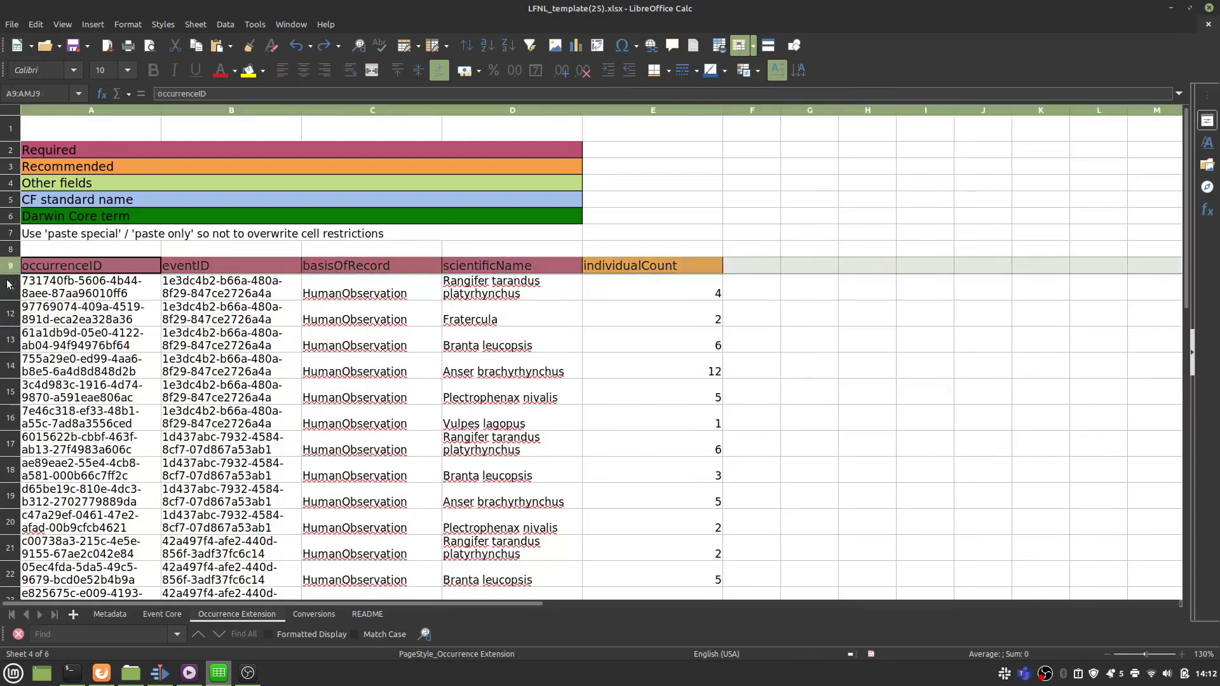
right_click(9, 290)
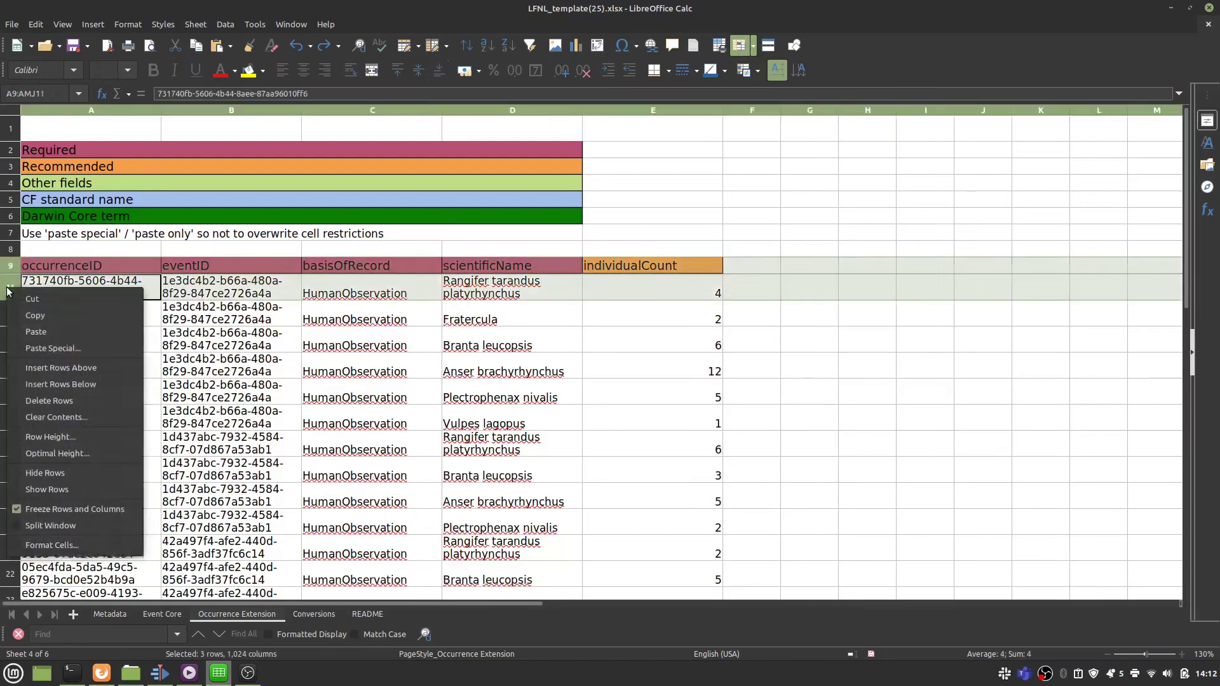
left_click(79, 490)
left_click_drag(17, 270, 13, 131)
right_click(13, 130)
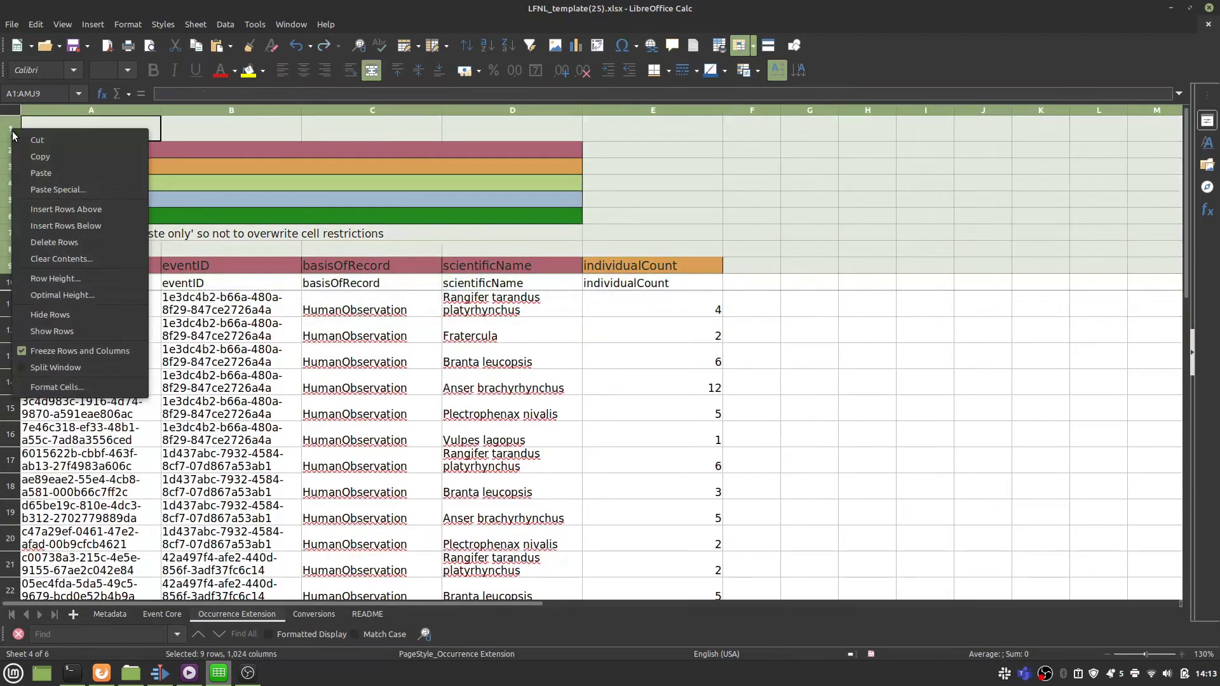
left_click(51, 244)
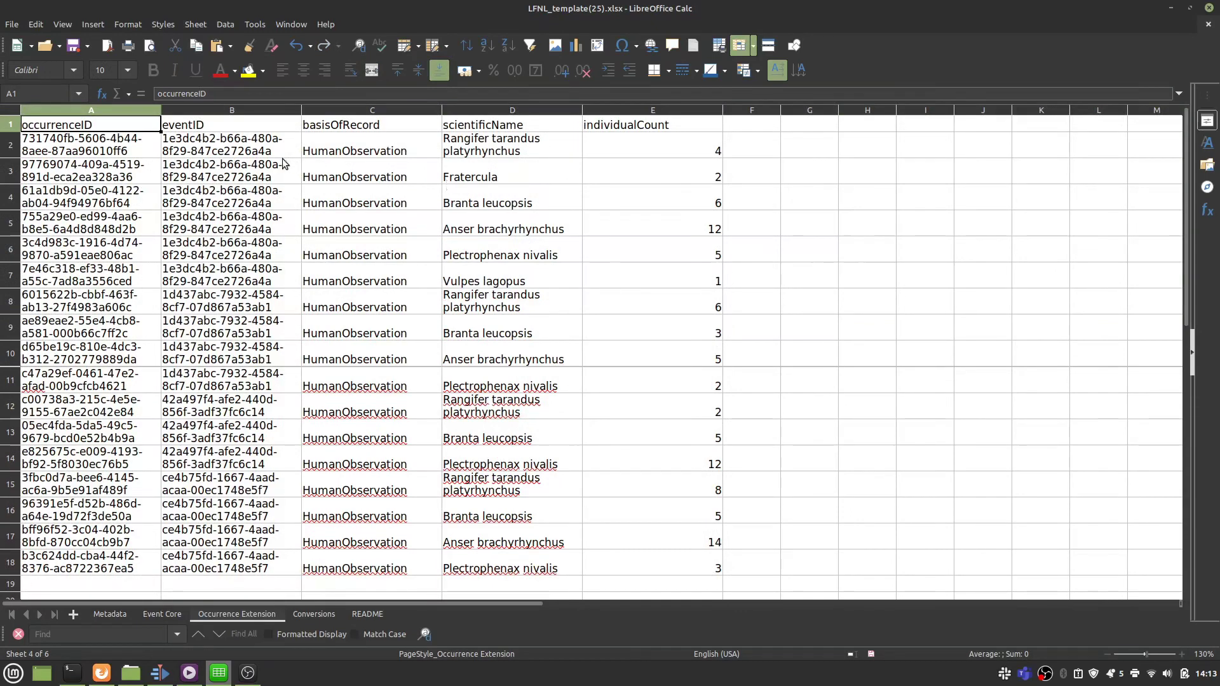
Step: On Event Core, unhide row 10 and delete rows 1–9 above the term names
left_click(13, 26)
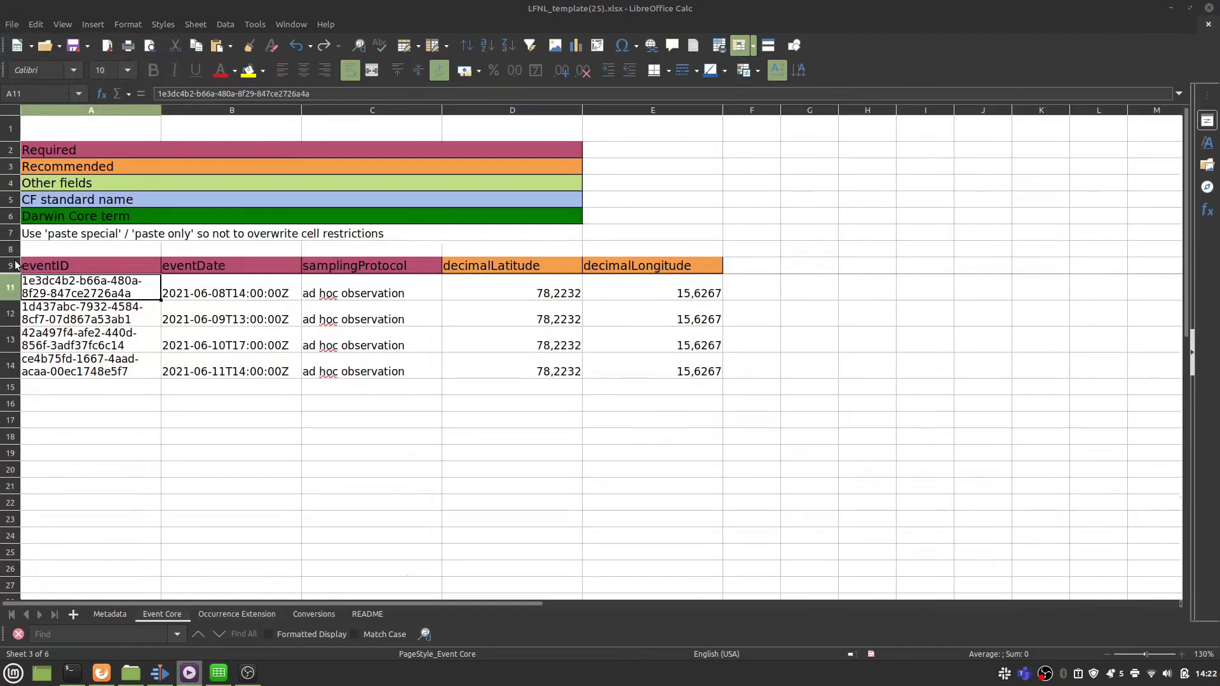
left_click(13, 265)
left_click(8, 287, "shift")
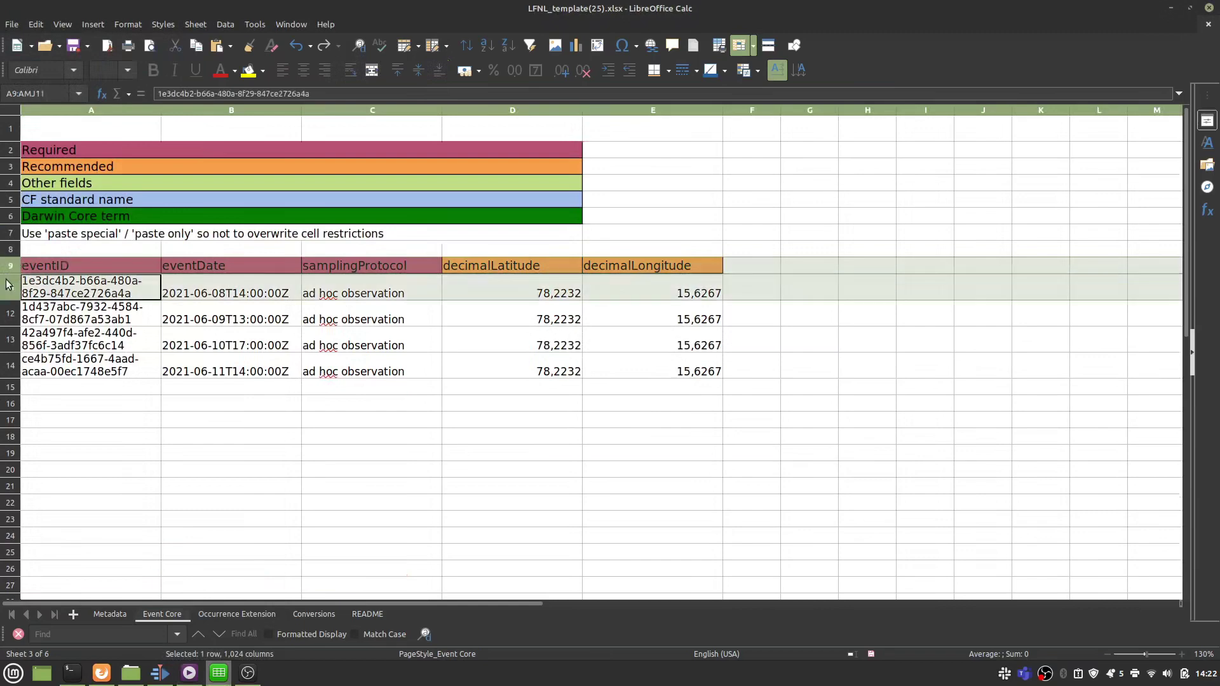
right_click(8, 282)
left_click(56, 479)
left_click(13, 265)
left_click_drag(17, 218, 10, 130)
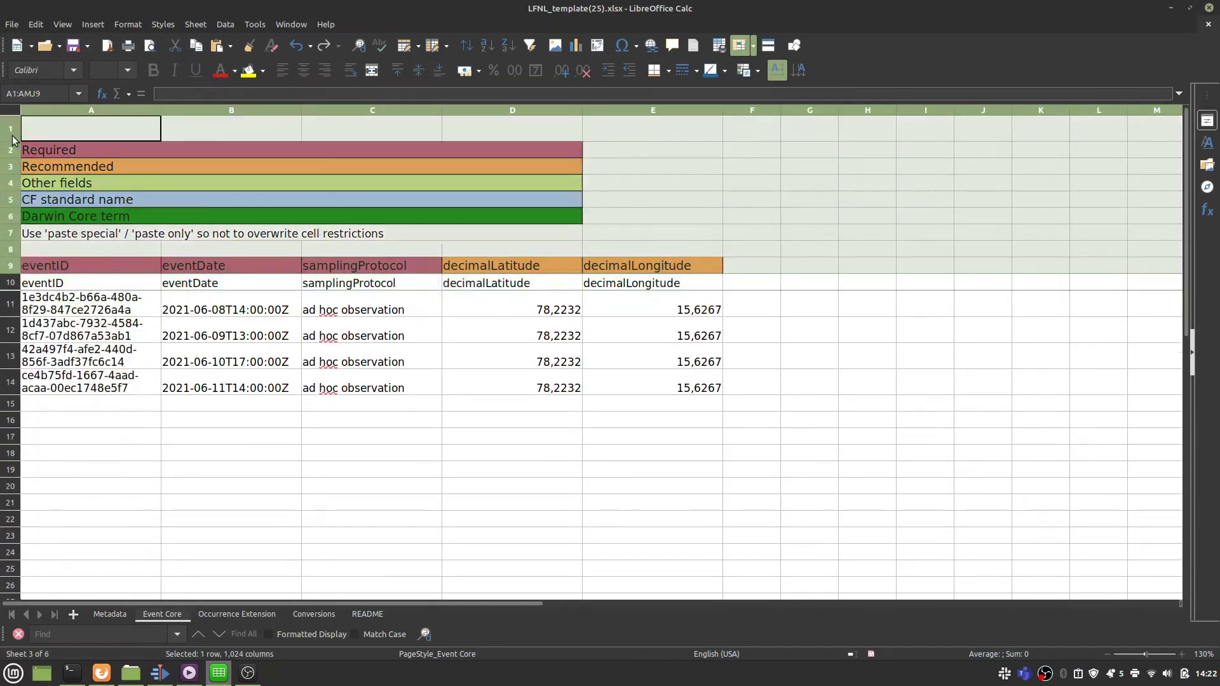
right_click(10, 133)
left_click(61, 250)
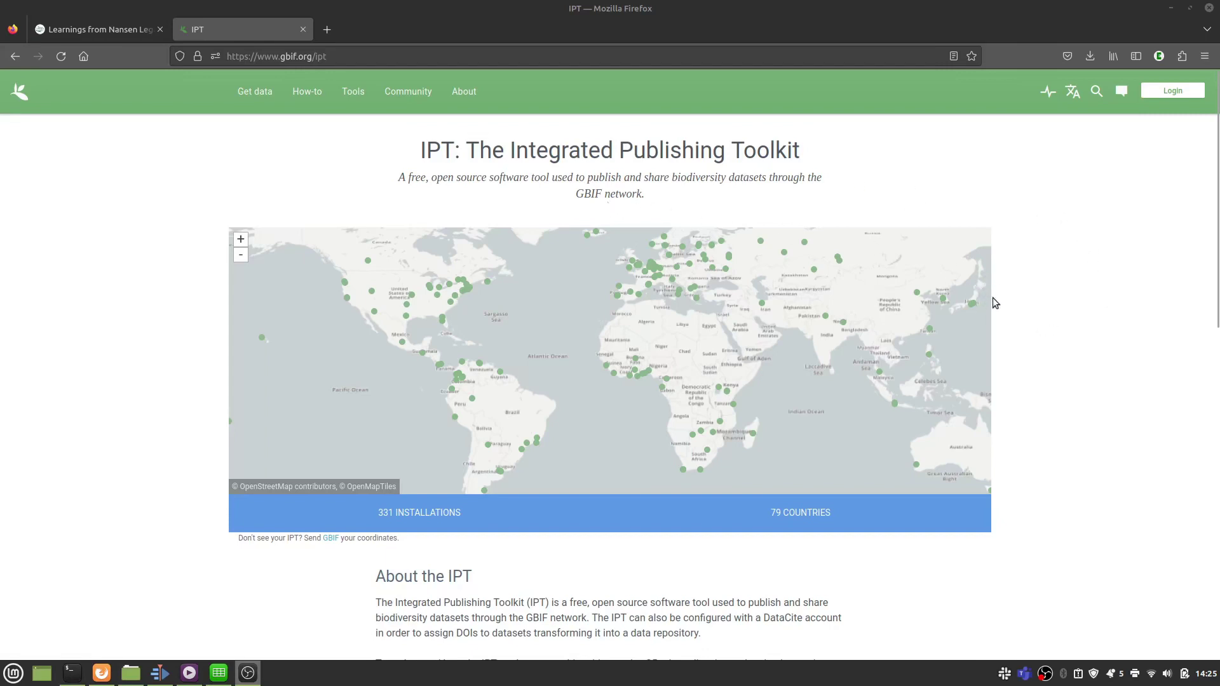
left_click(679, 297)
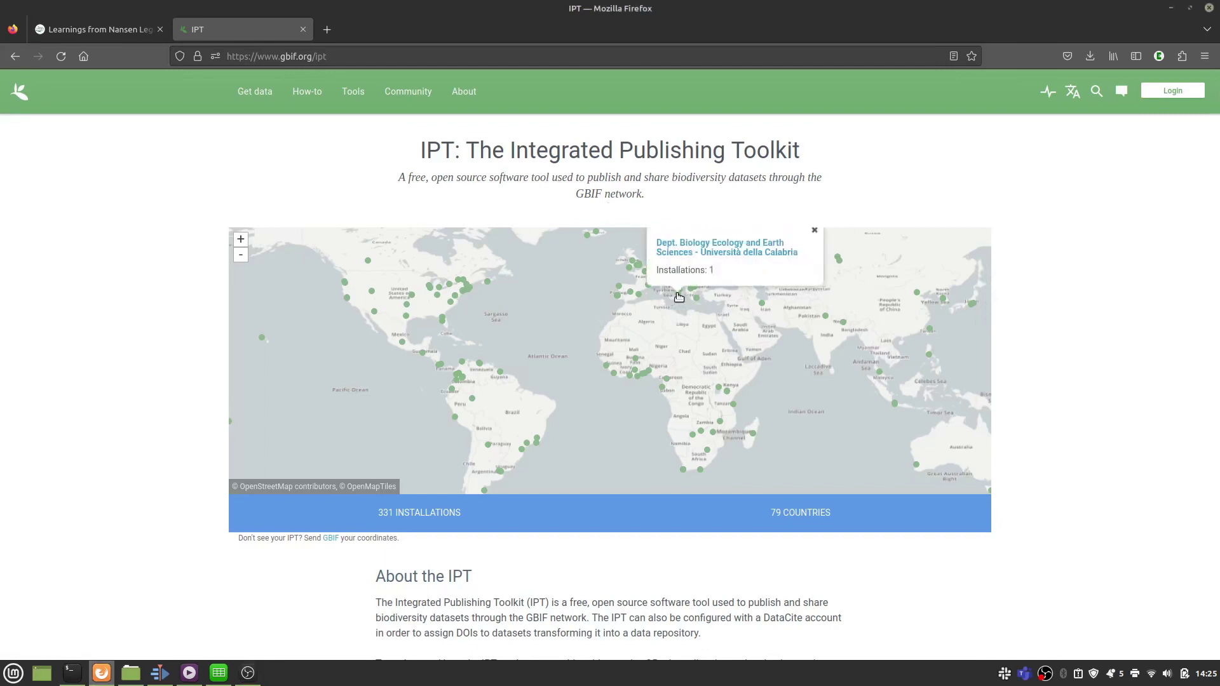
left_click(636, 297)
left_click(636, 381)
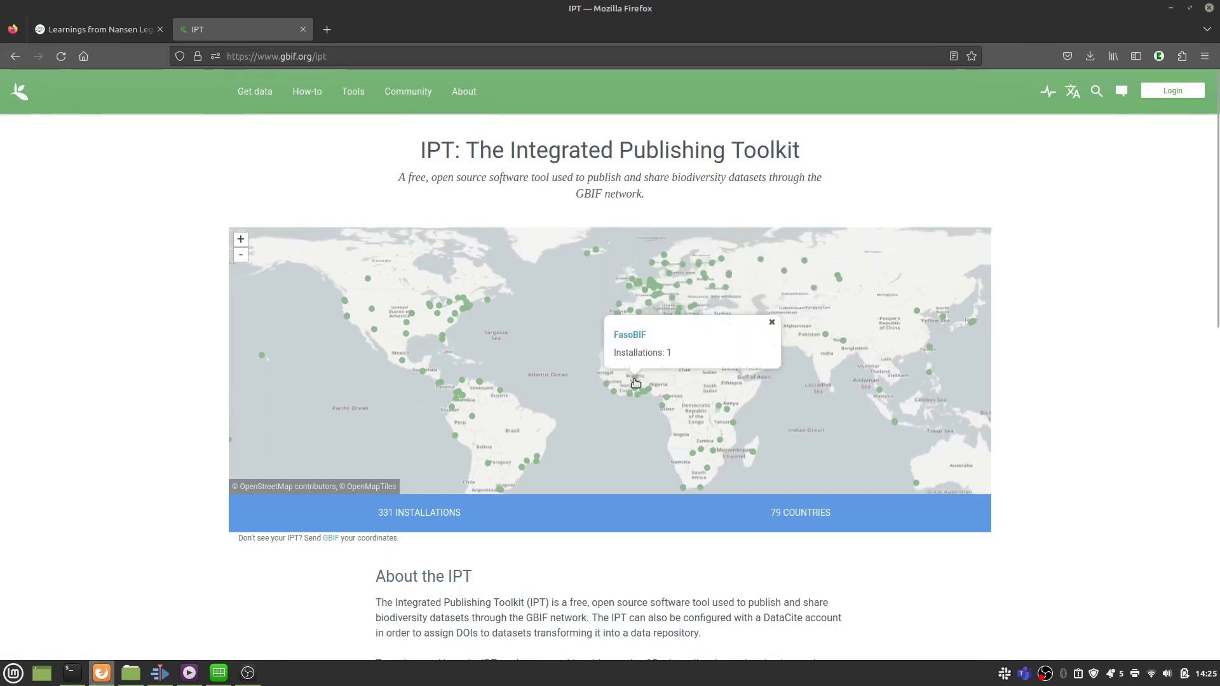
left_click(441, 339)
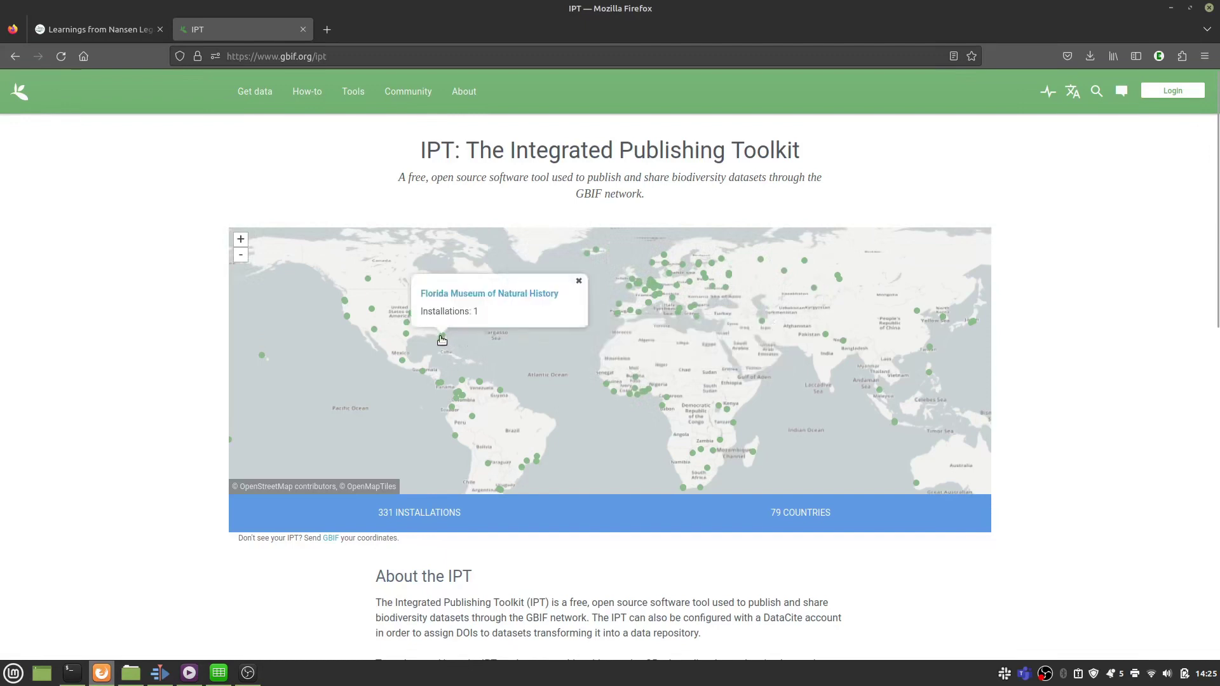
left_click(636, 284)
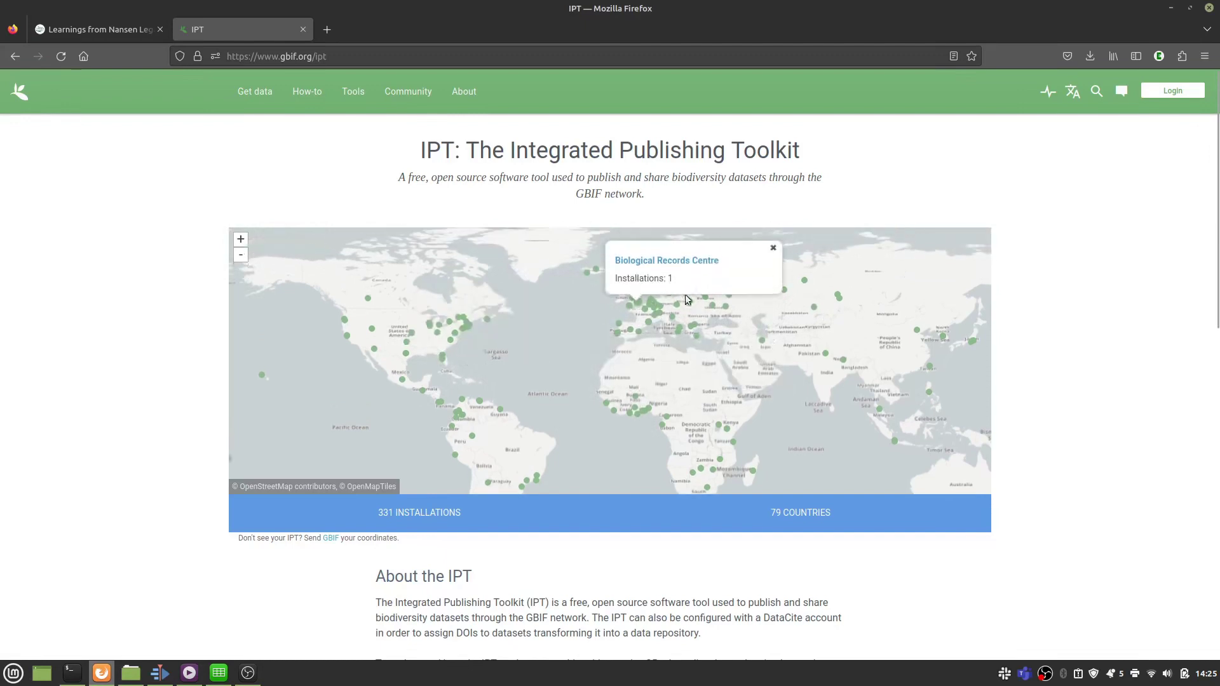
left_click(804, 283)
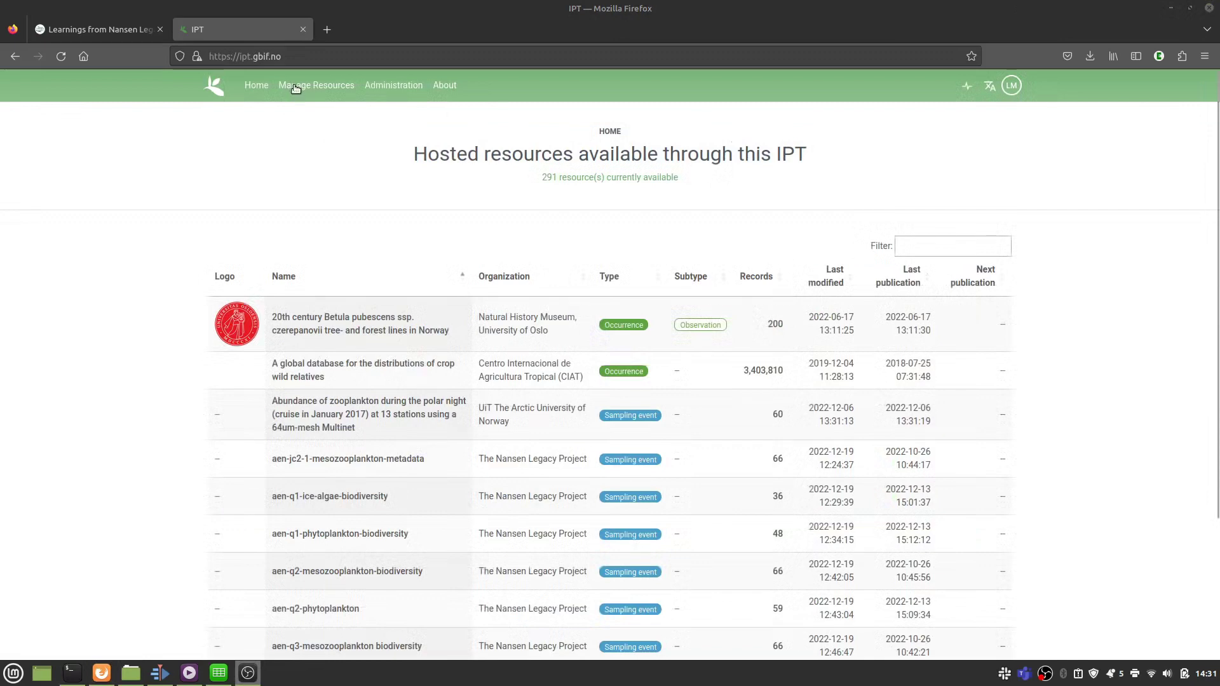
Step: Create a new Sampling event resource using the pasted shortname
left_click(294, 86)
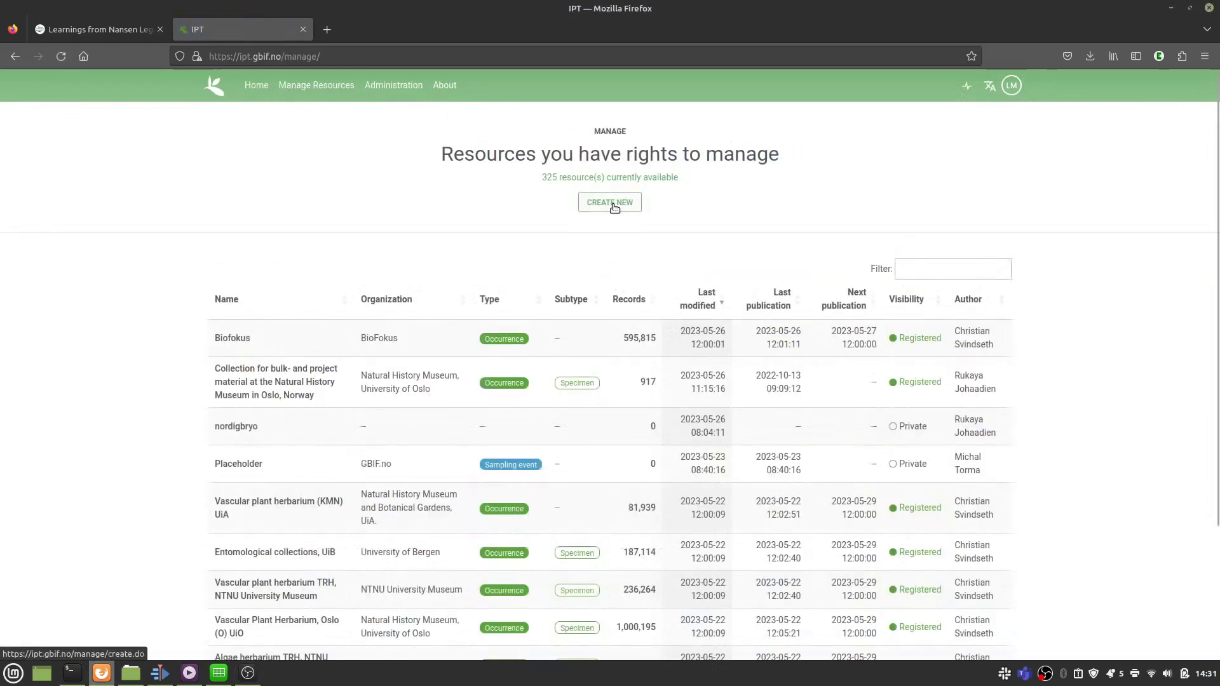
left_click(613, 204)
left_click(449, 320)
key("ctrl+v")
left_click(700, 332)
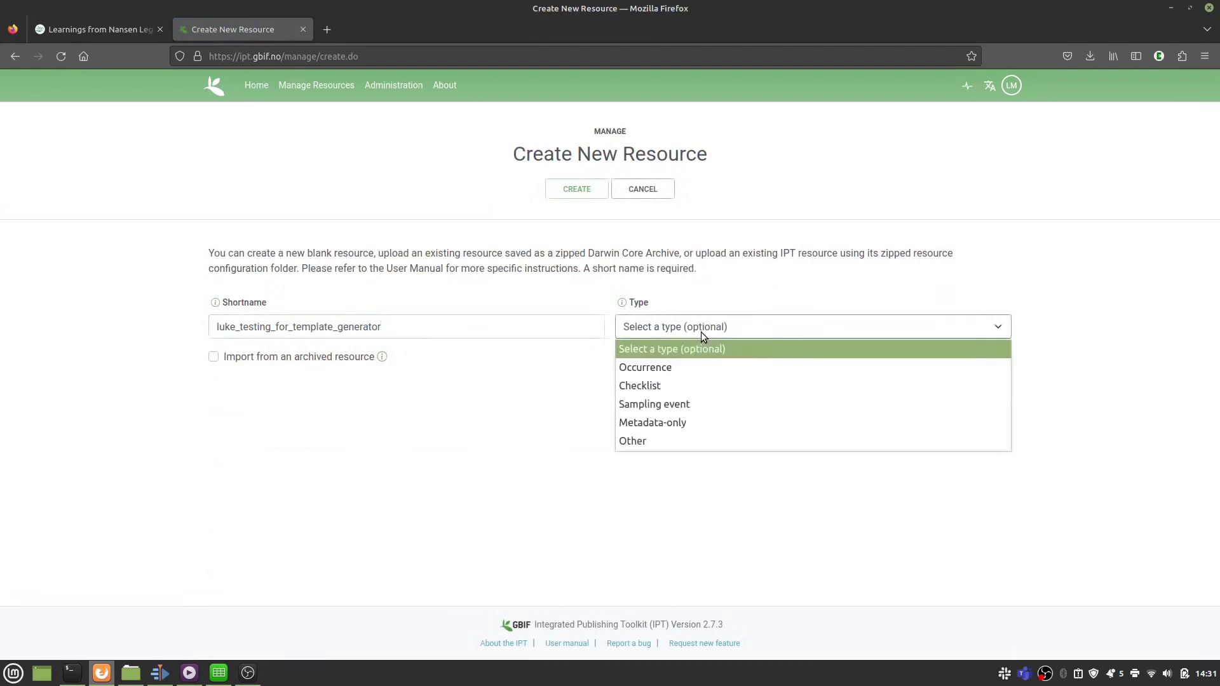
left_click(699, 410)
left_click(566, 189)
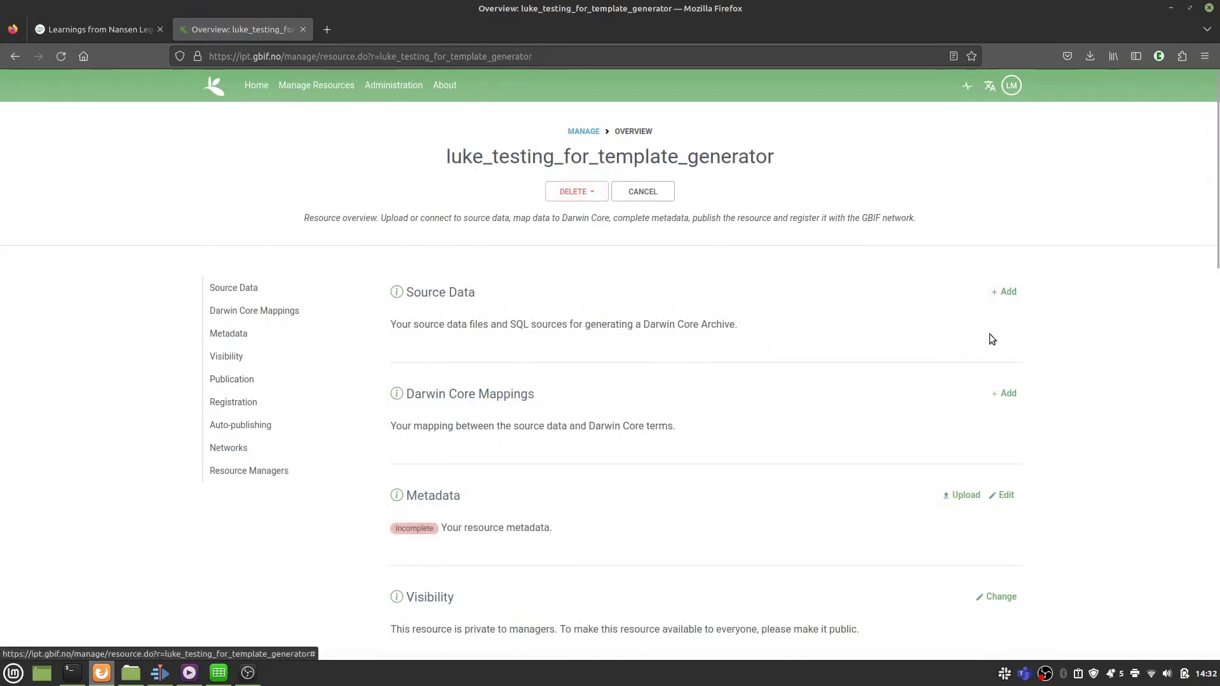
Step: Upload event_core.csv as a file source and preview its event rows
left_click(1011, 299)
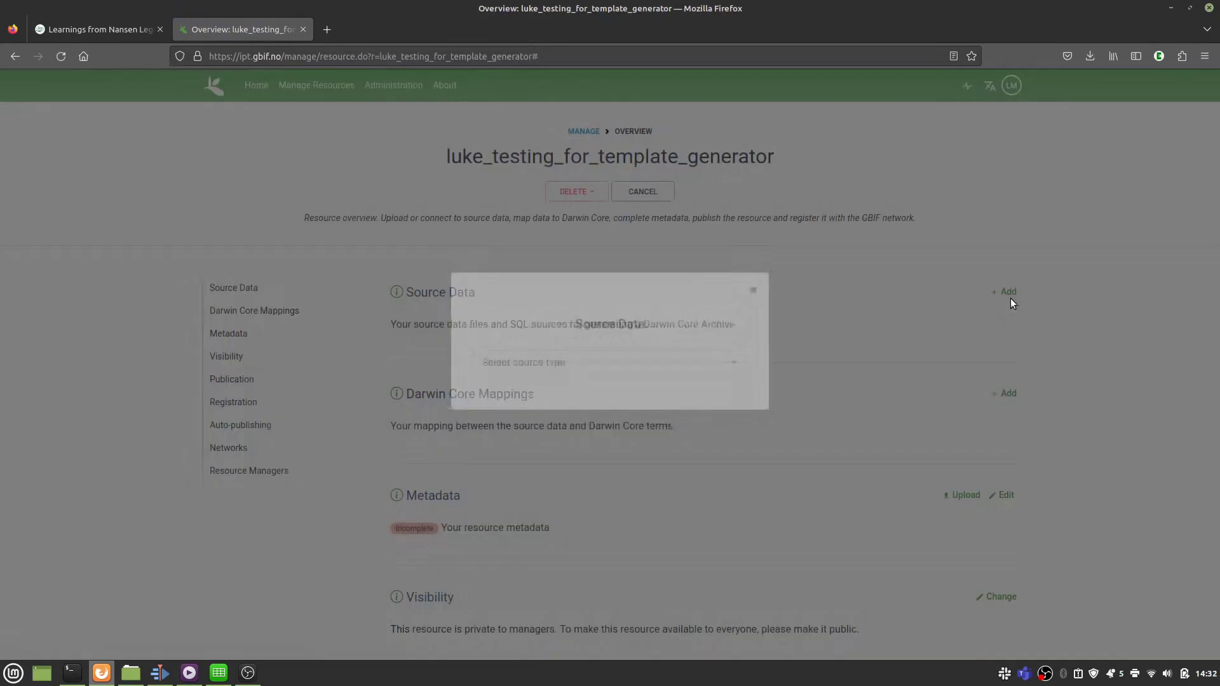
left_click(663, 388)
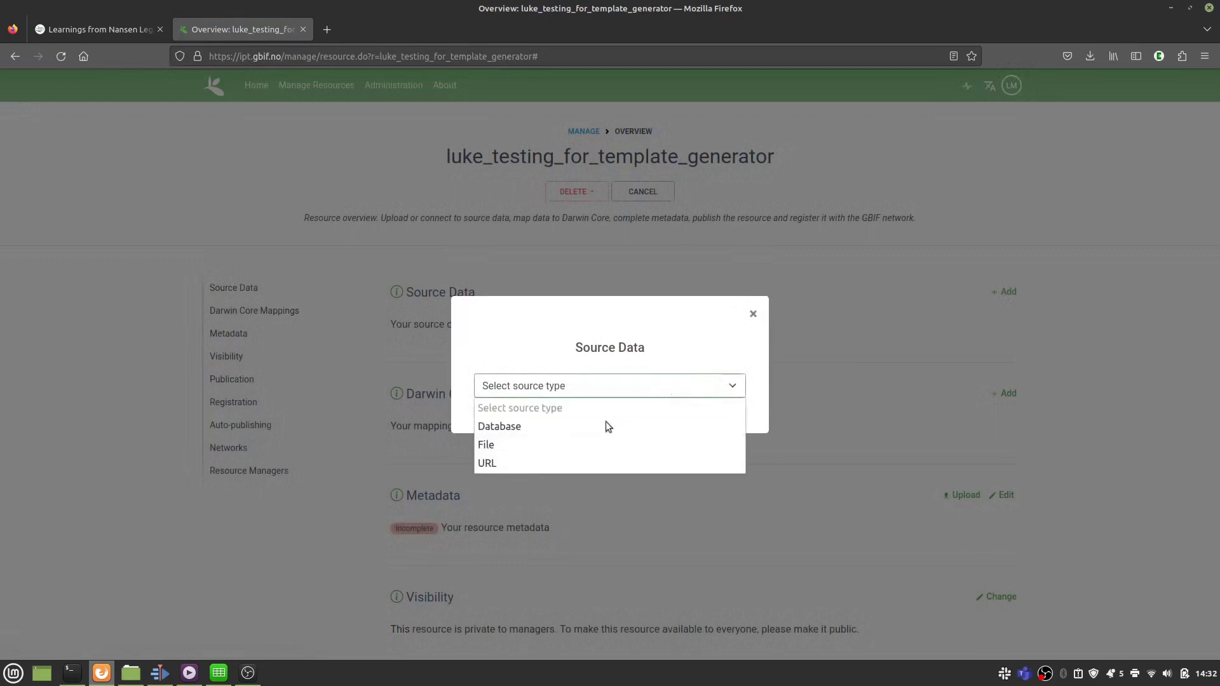
left_click(571, 443)
left_click(523, 399)
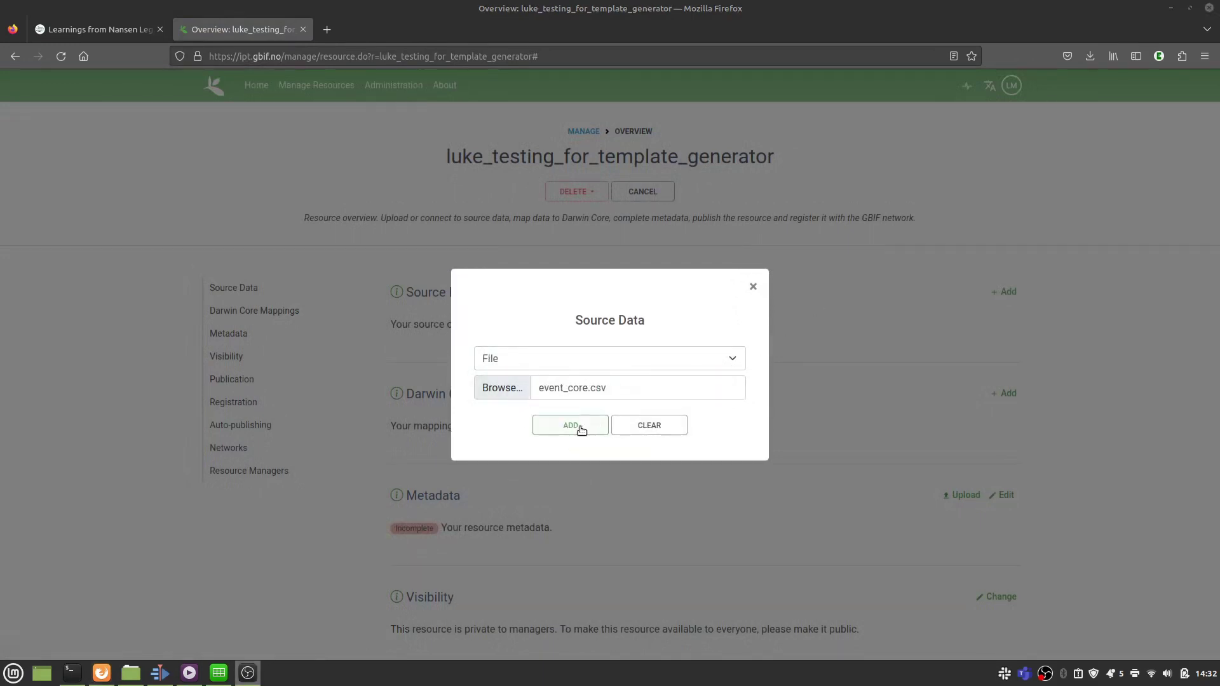
left_click(580, 427)
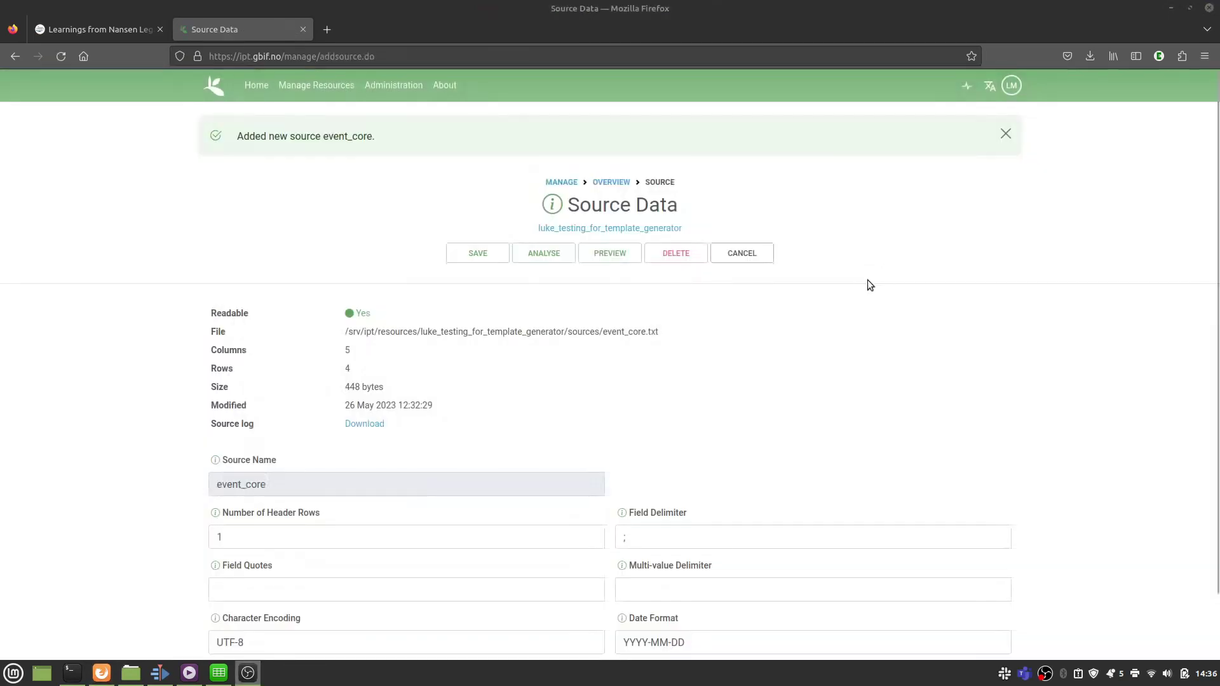
left_click(611, 253)
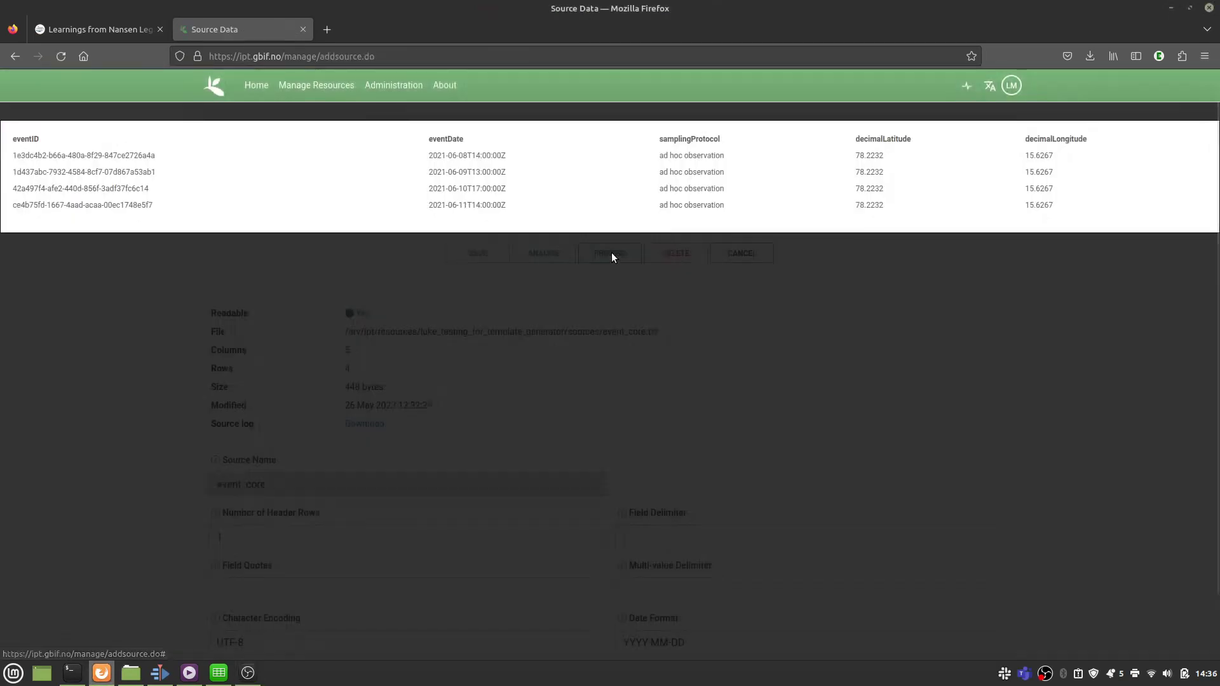
left_click(418, 345)
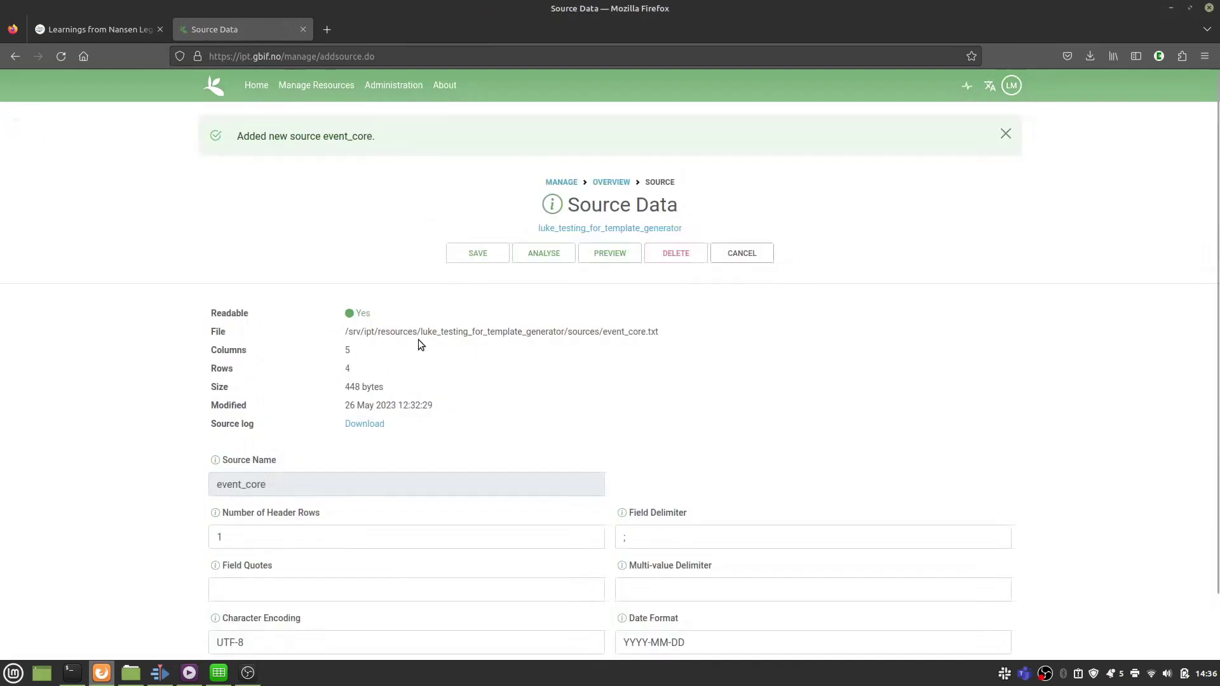
Step: Save the event_core source and map it to the Darwin Core Event core
left_click(483, 262)
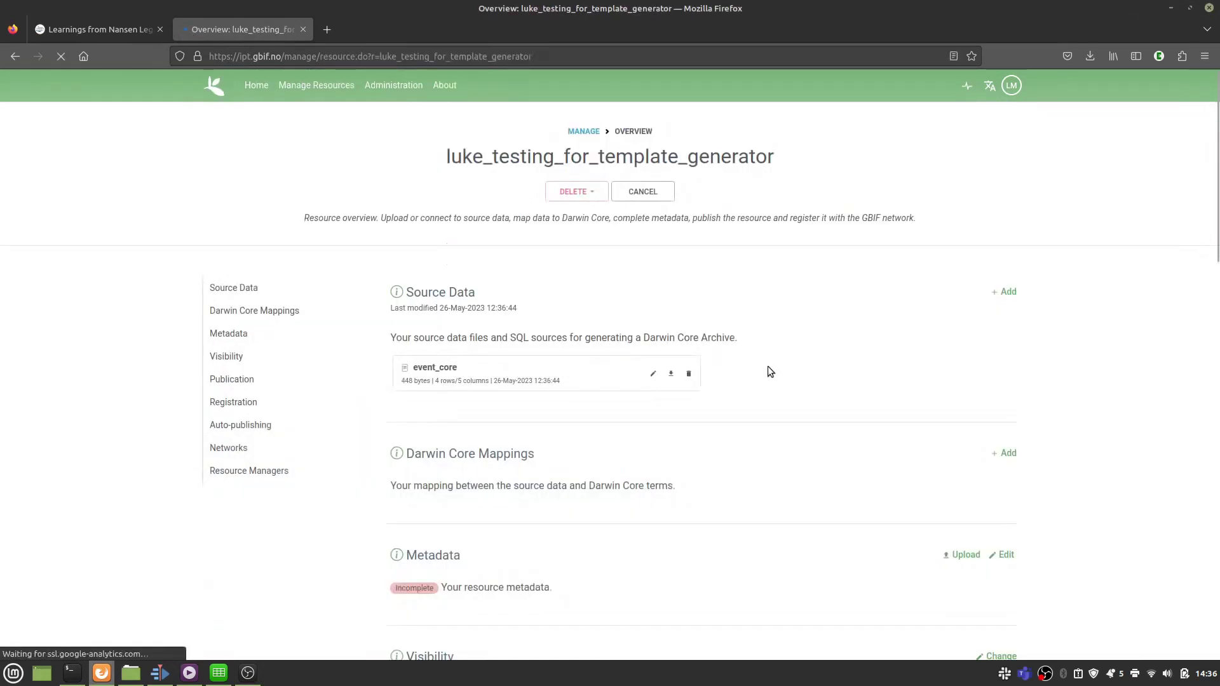
scroll(866, 381, "down", 1)
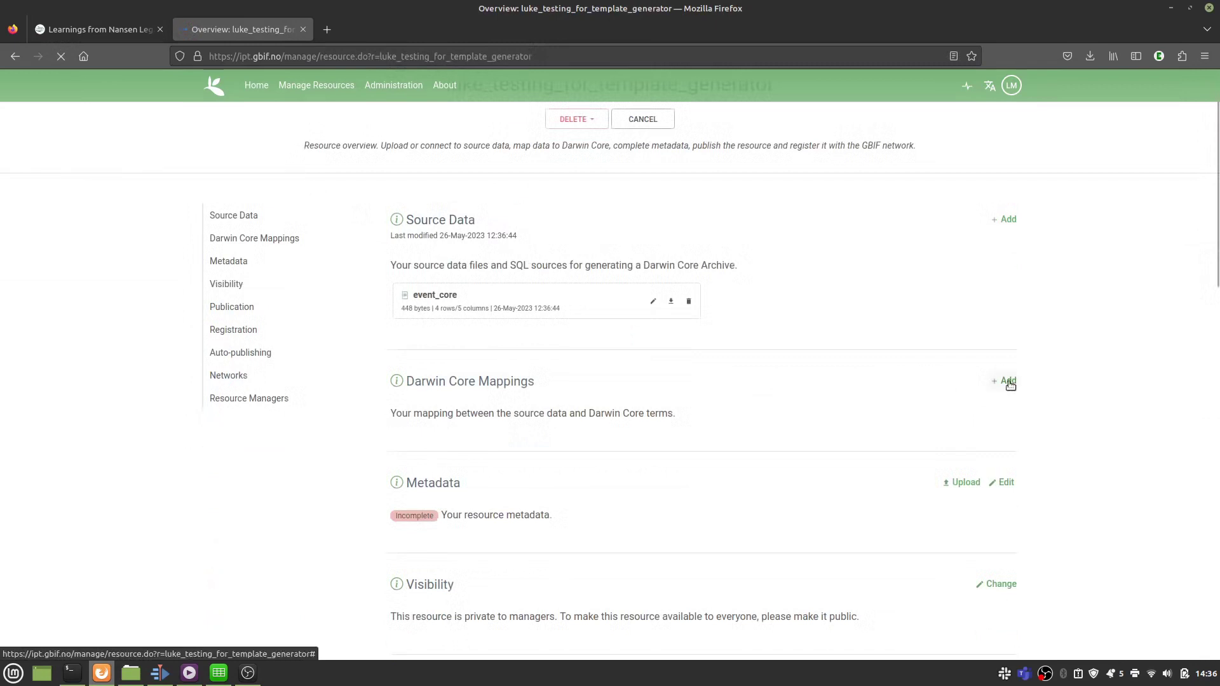
left_click(1008, 381)
left_click(682, 368)
left_click(580, 447)
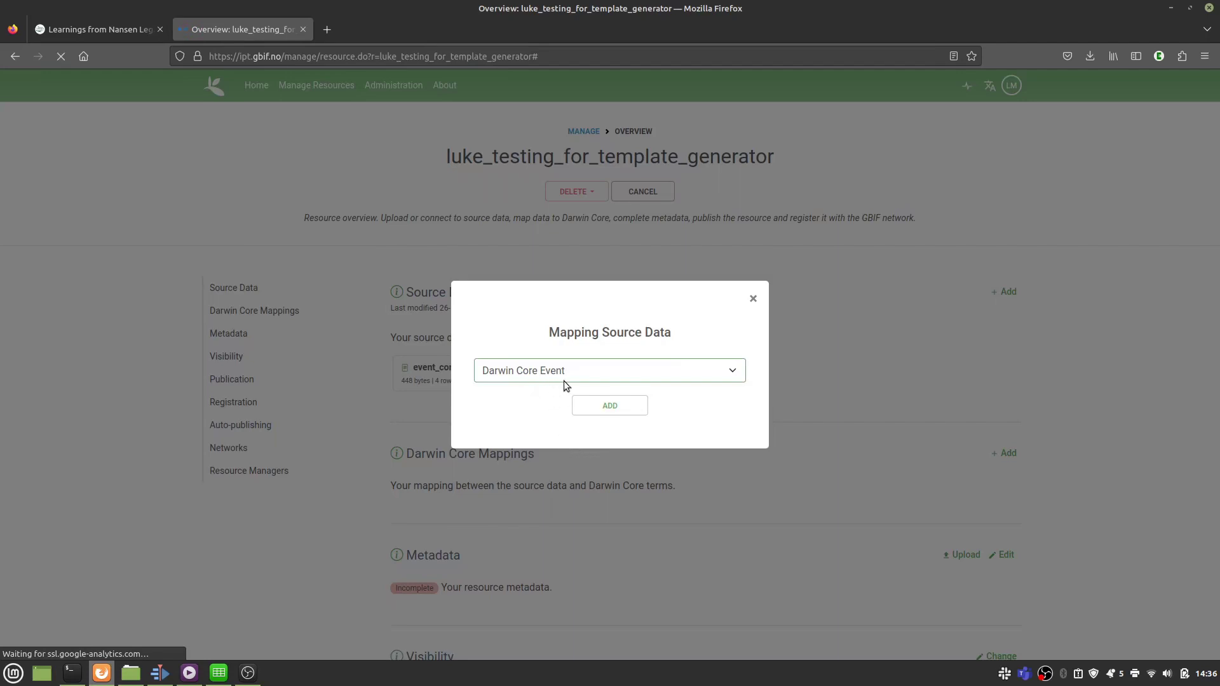
left_click(593, 405)
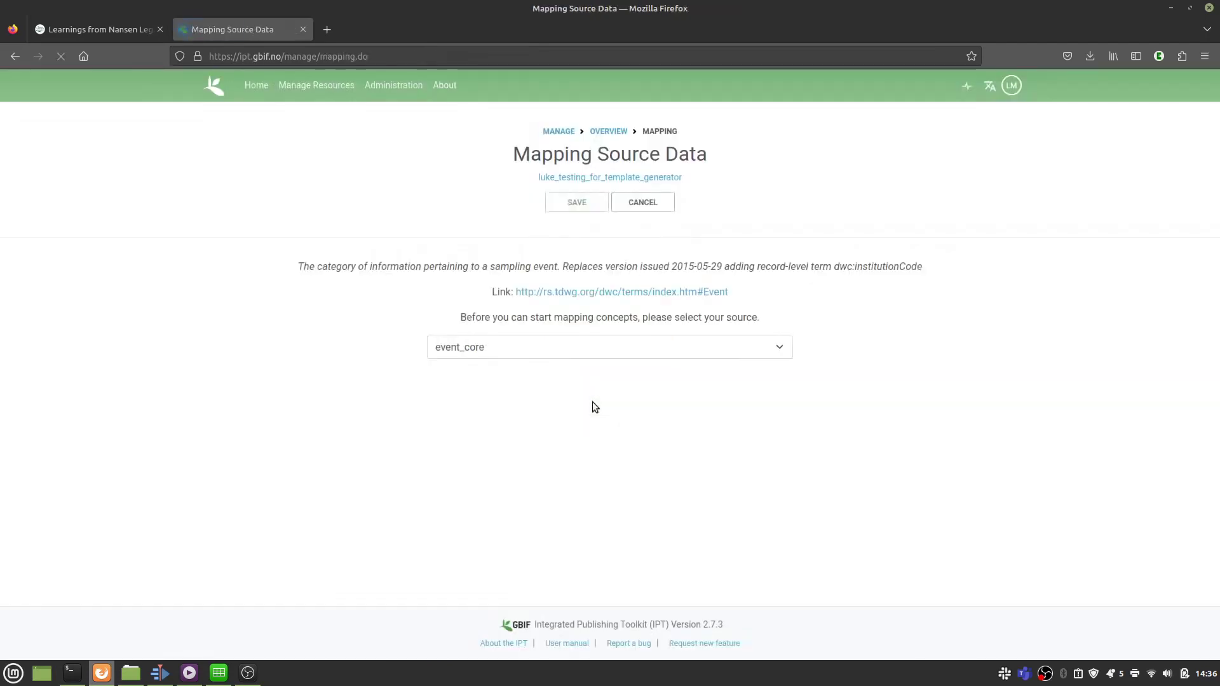
left_click(577, 204)
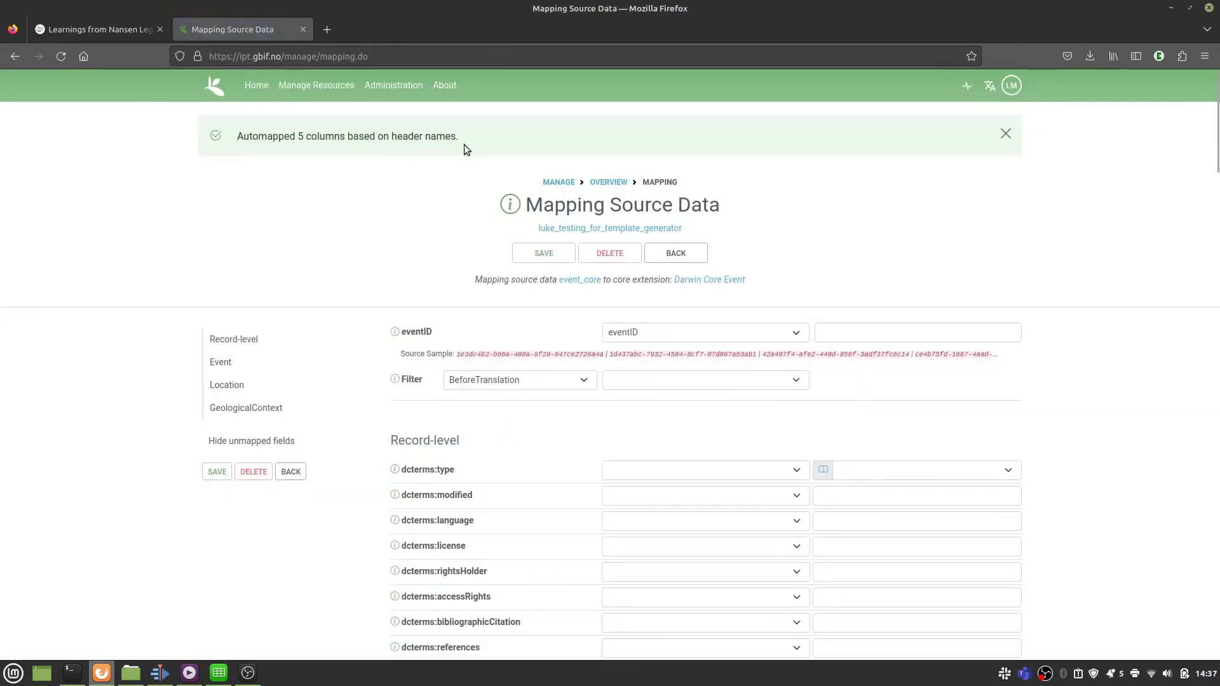
scroll(380, 562, "down", 8)
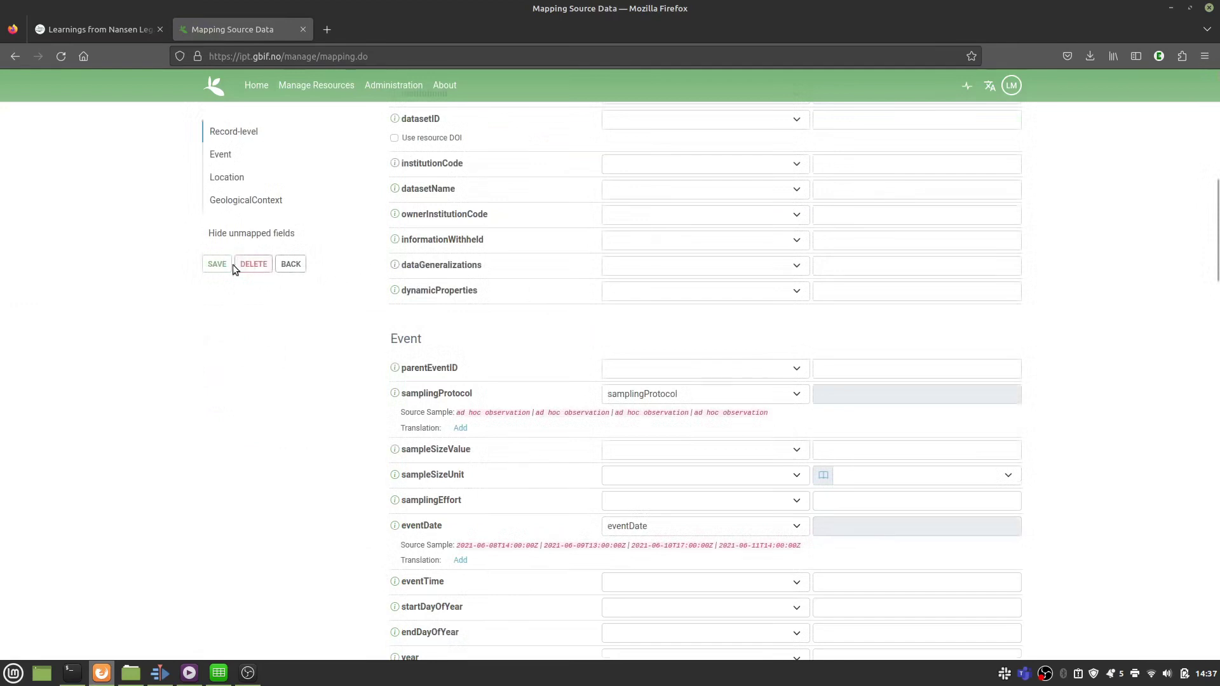
left_click(218, 265)
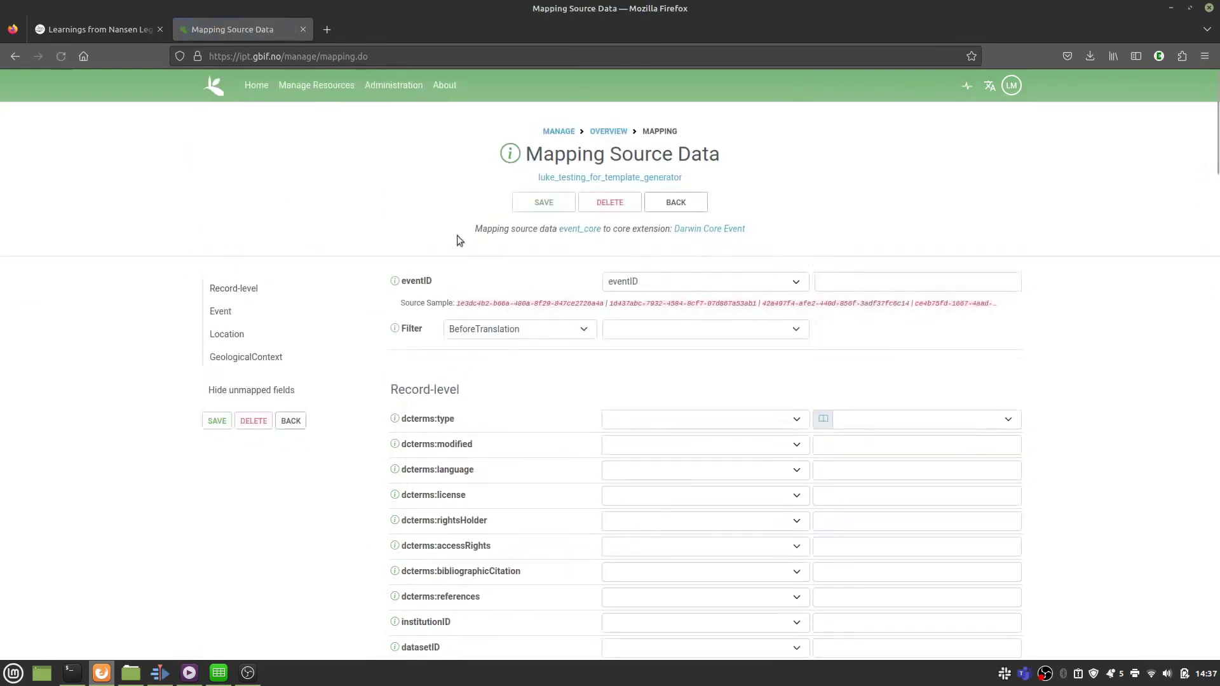
left_click(676, 202)
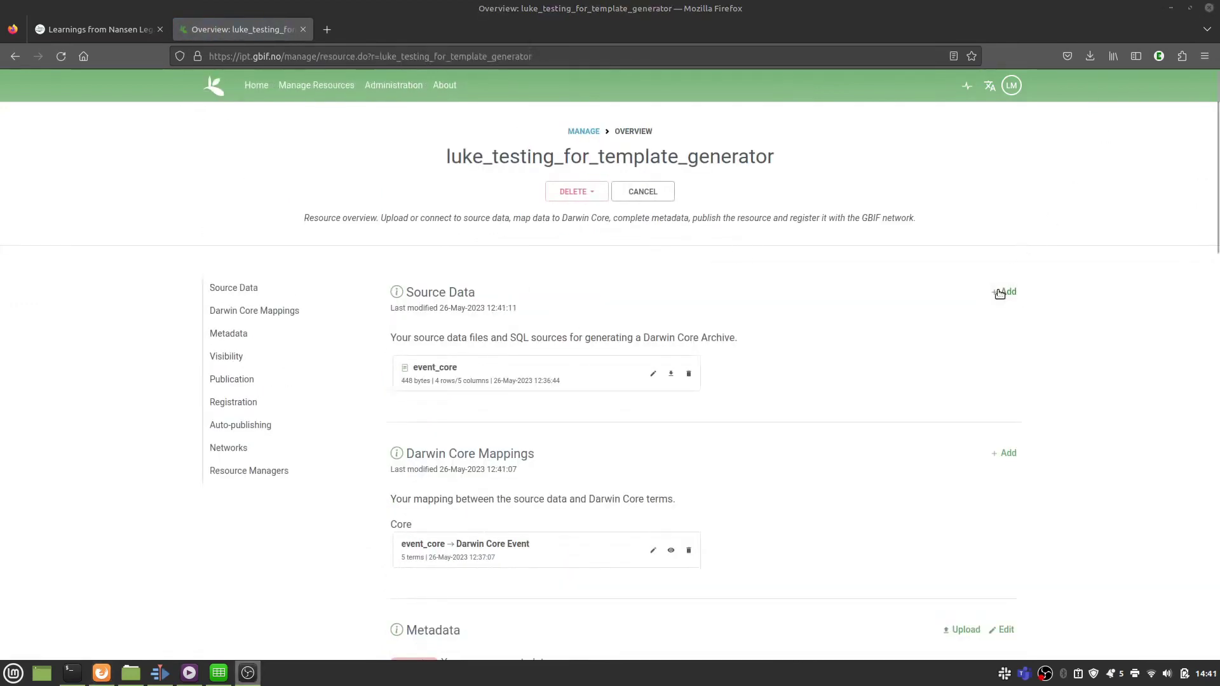
Step: Map occurrence_extension to the Darwin Core Occurrence extension
left_click(999, 294)
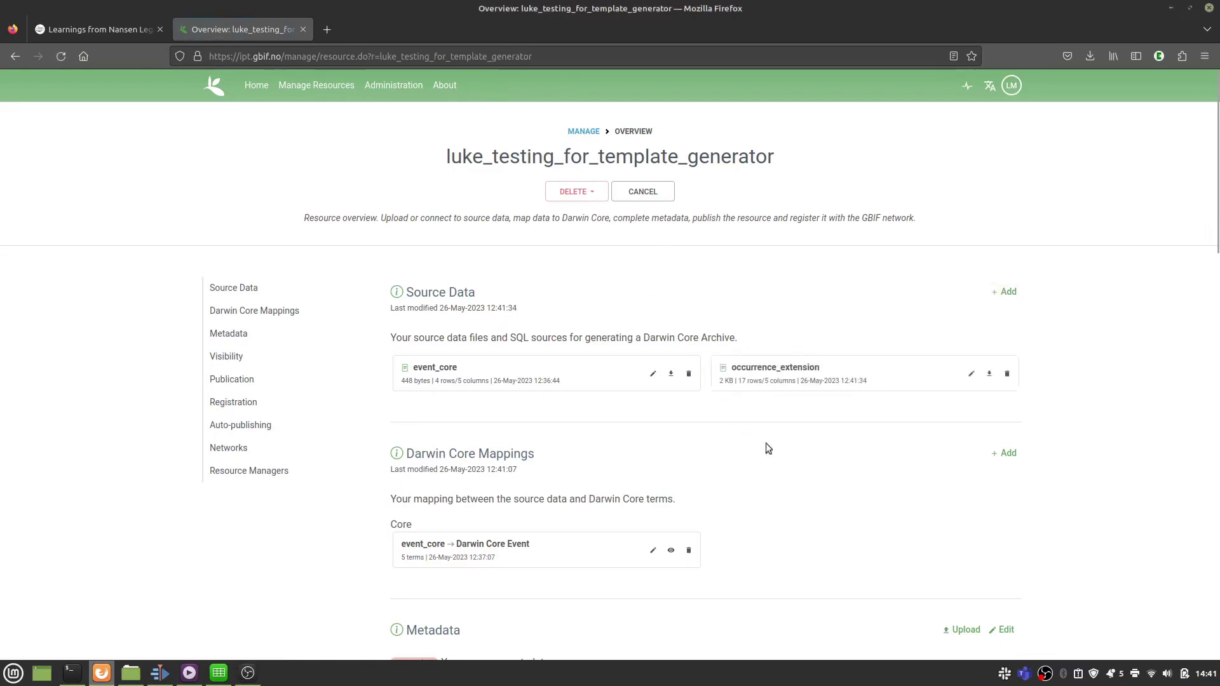
scroll(780, 455, "down", 1)
left_click(1011, 380)
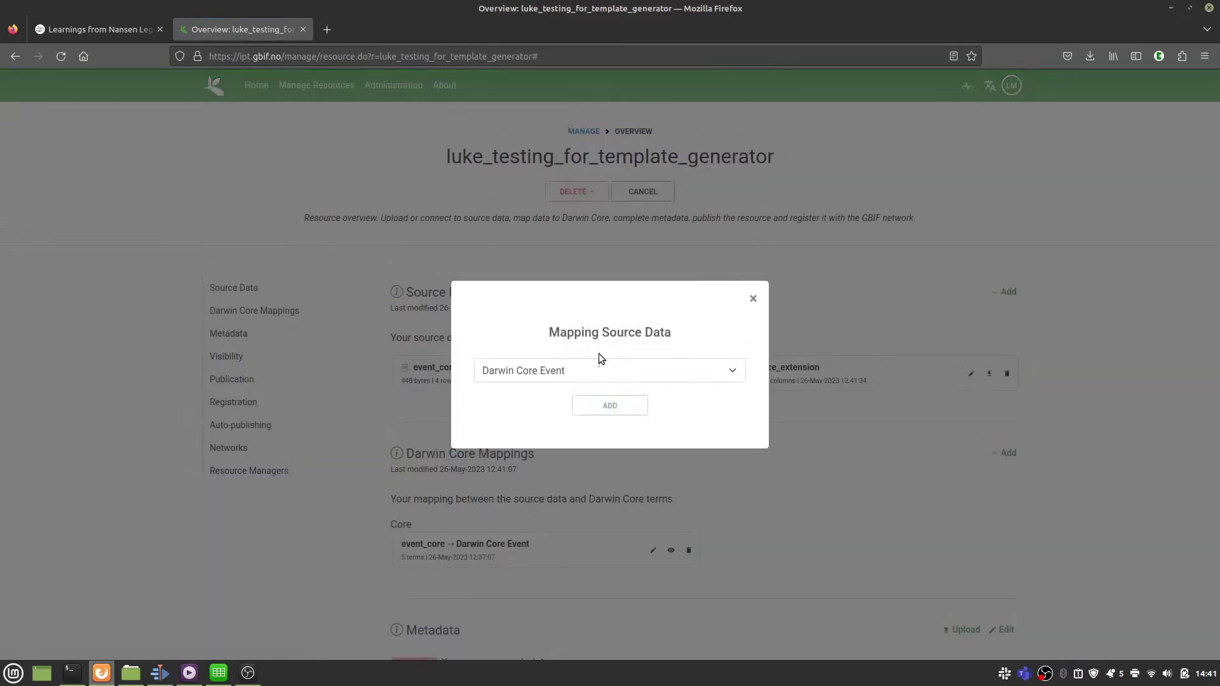
left_click(590, 372)
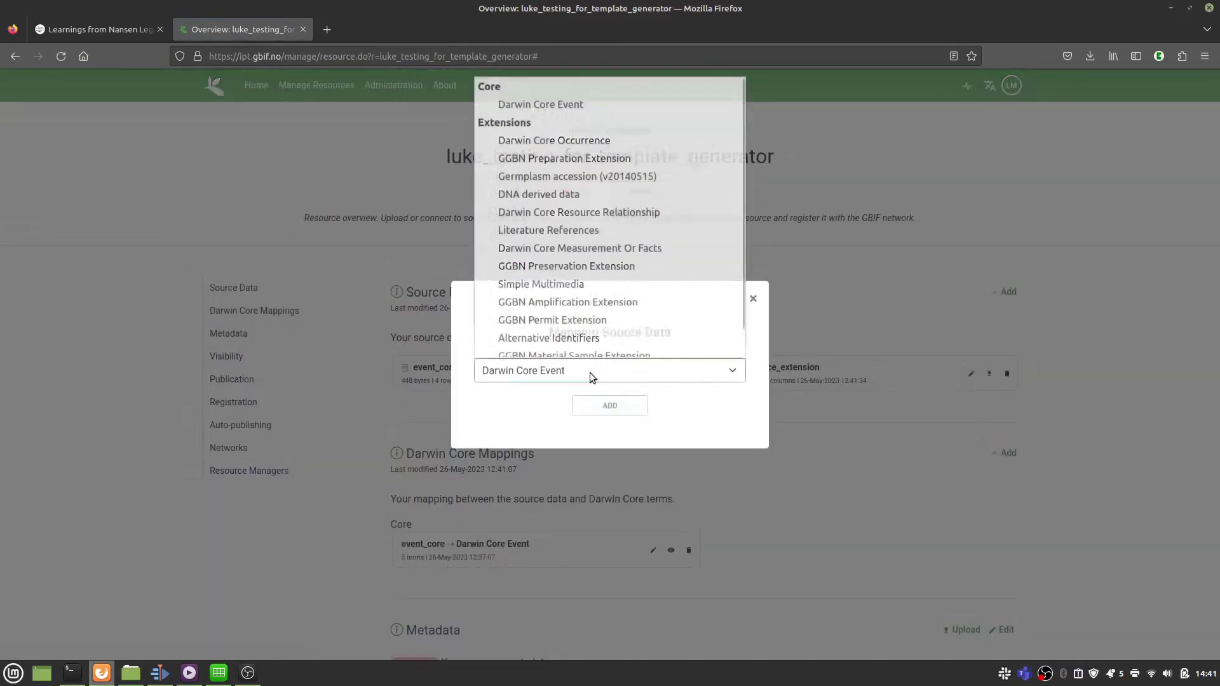
left_click(559, 135)
left_click(607, 409)
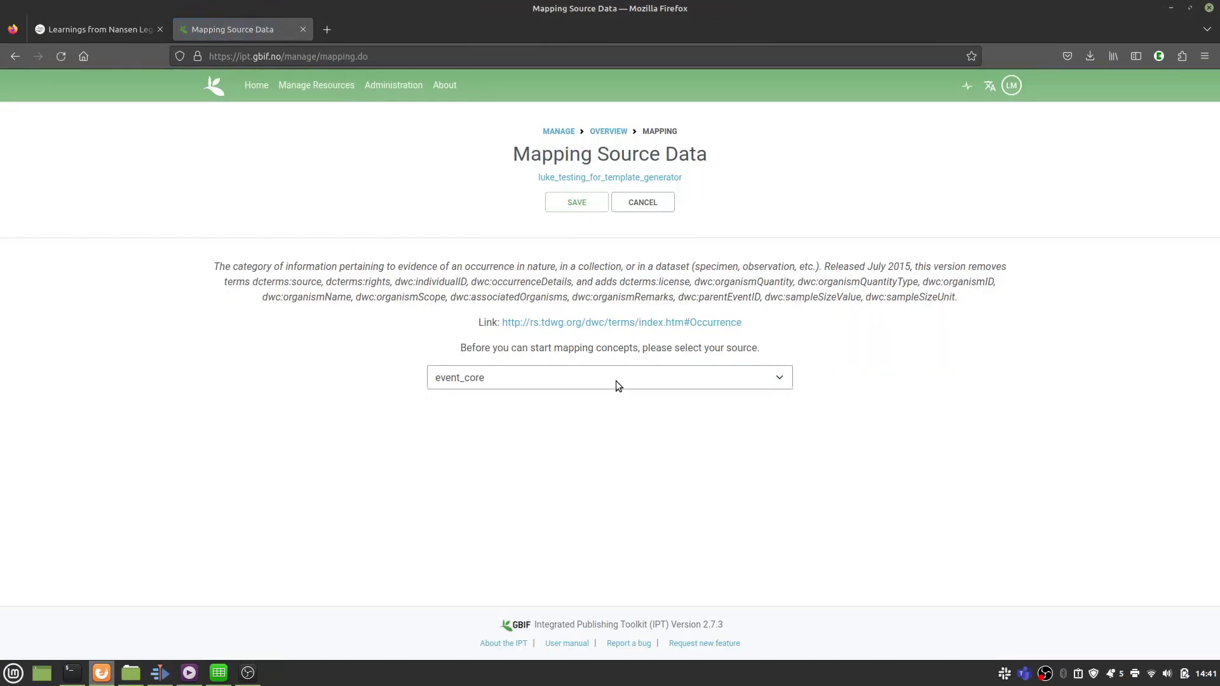
left_click(616, 380)
left_click(540, 417)
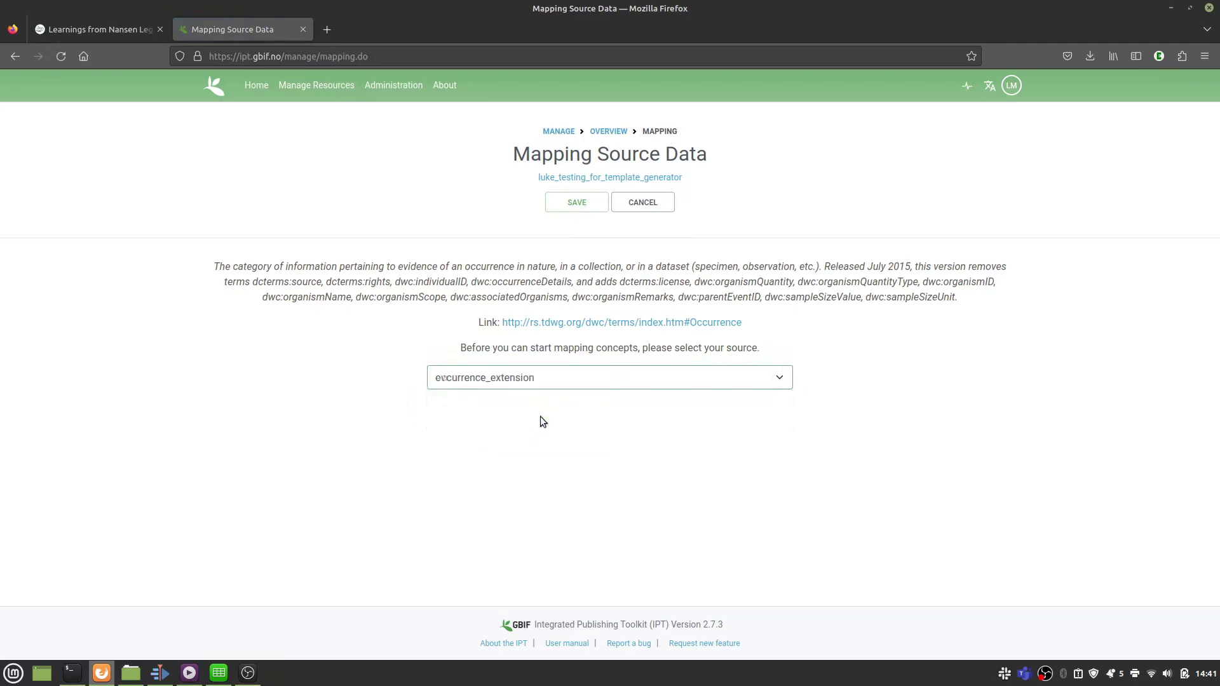
left_click(577, 208)
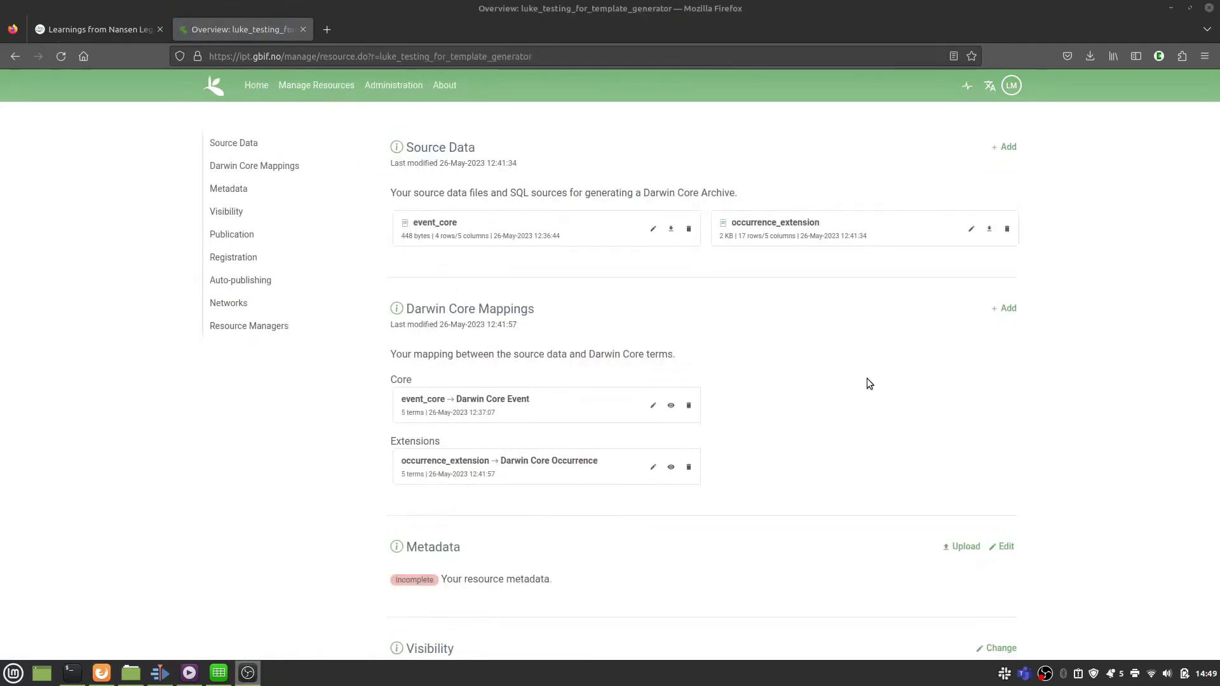
scroll(869, 383, "down", 2)
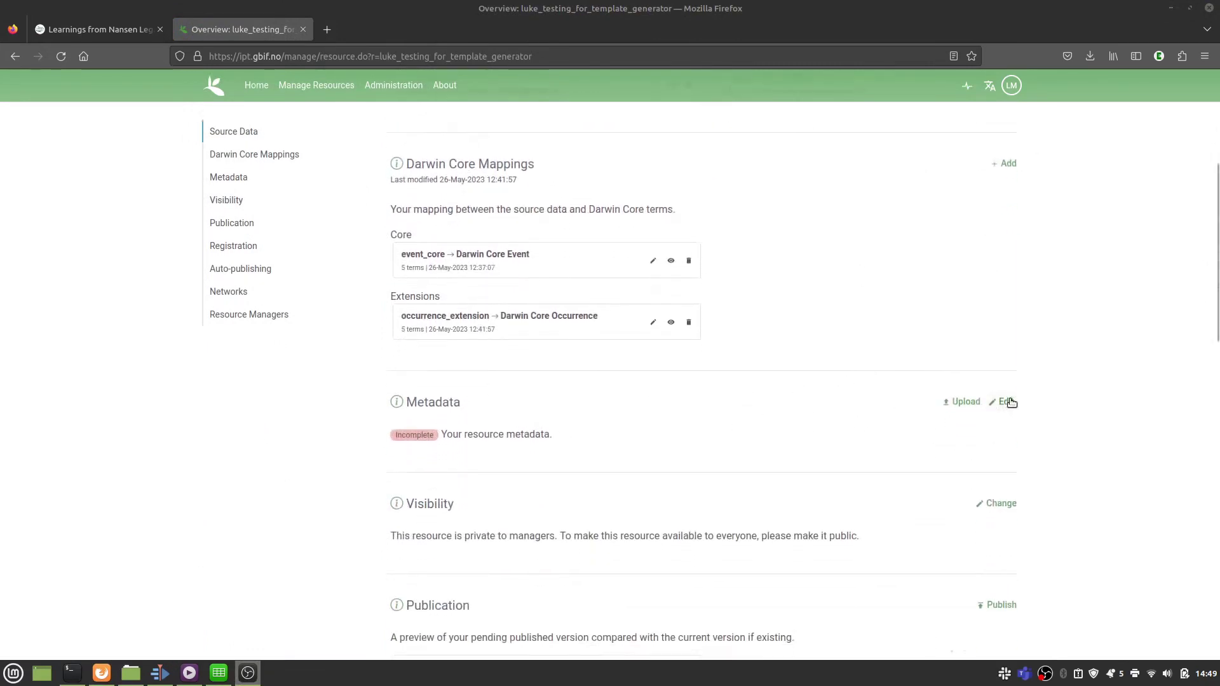
left_click(1010, 402)
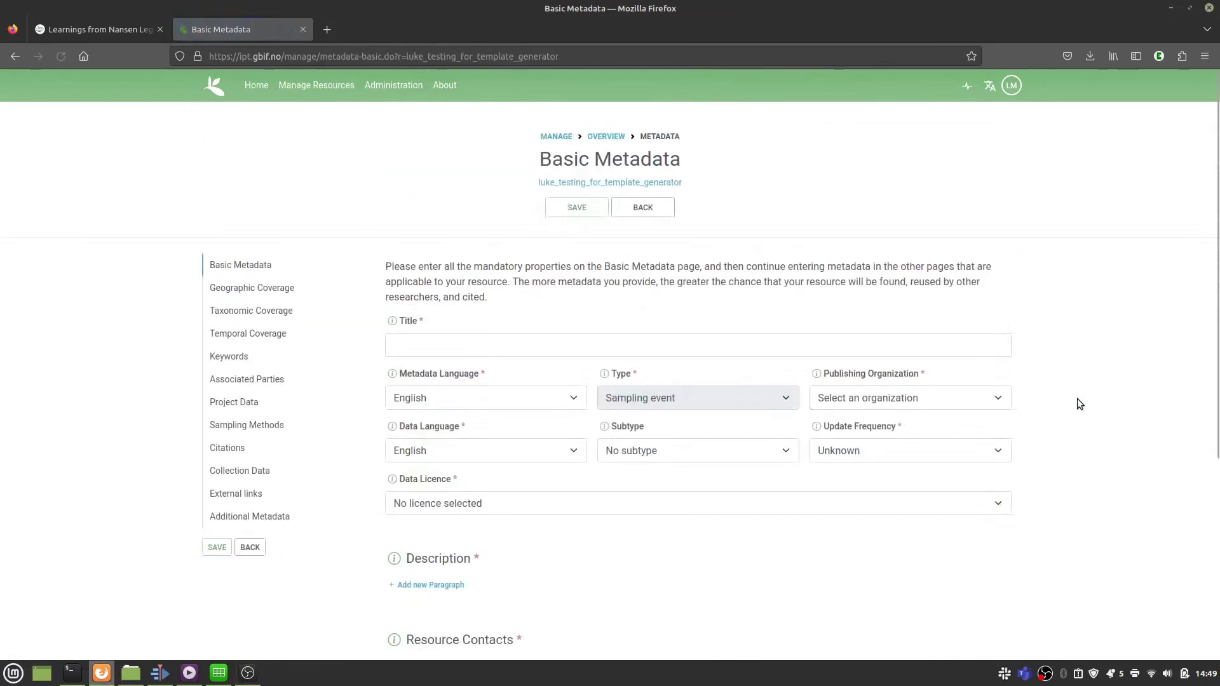
scroll(1085, 398, "down", 2)
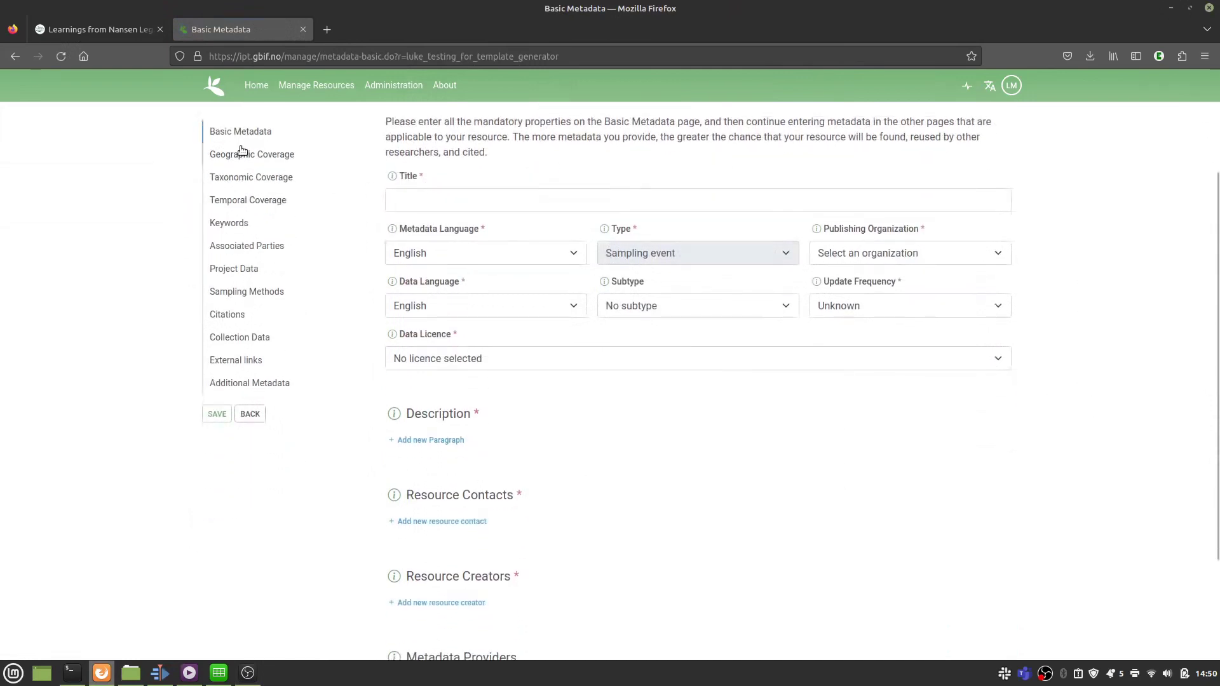
left_click(242, 153)
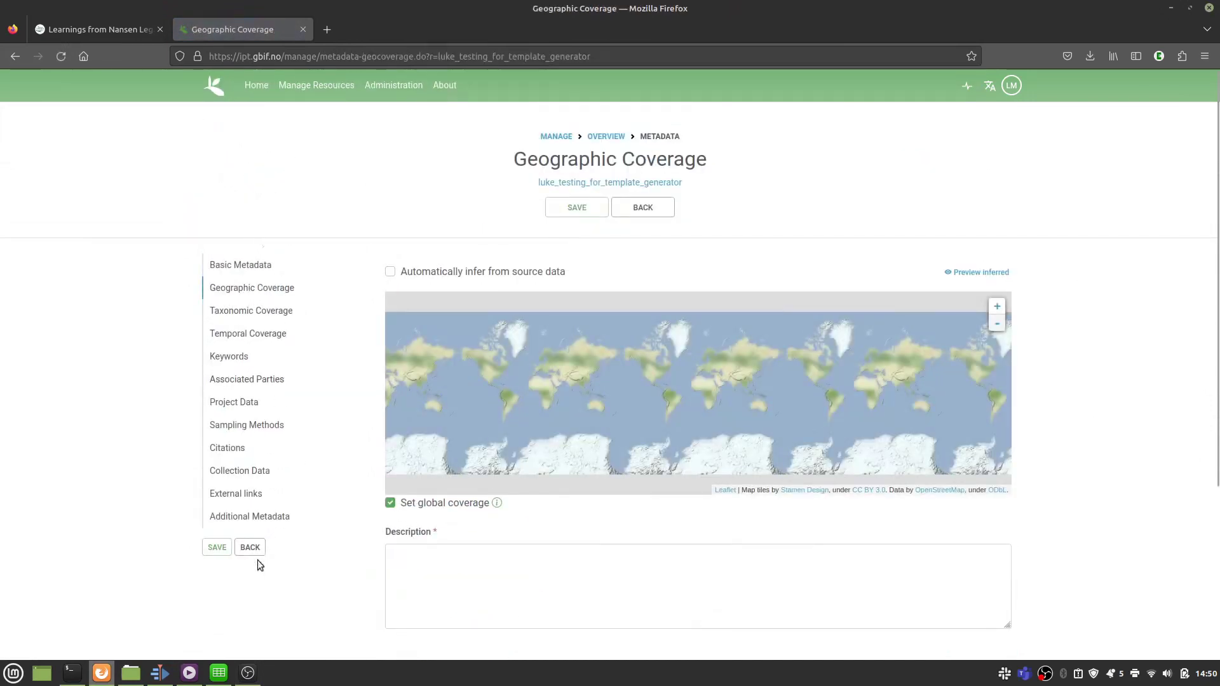
left_click(250, 549)
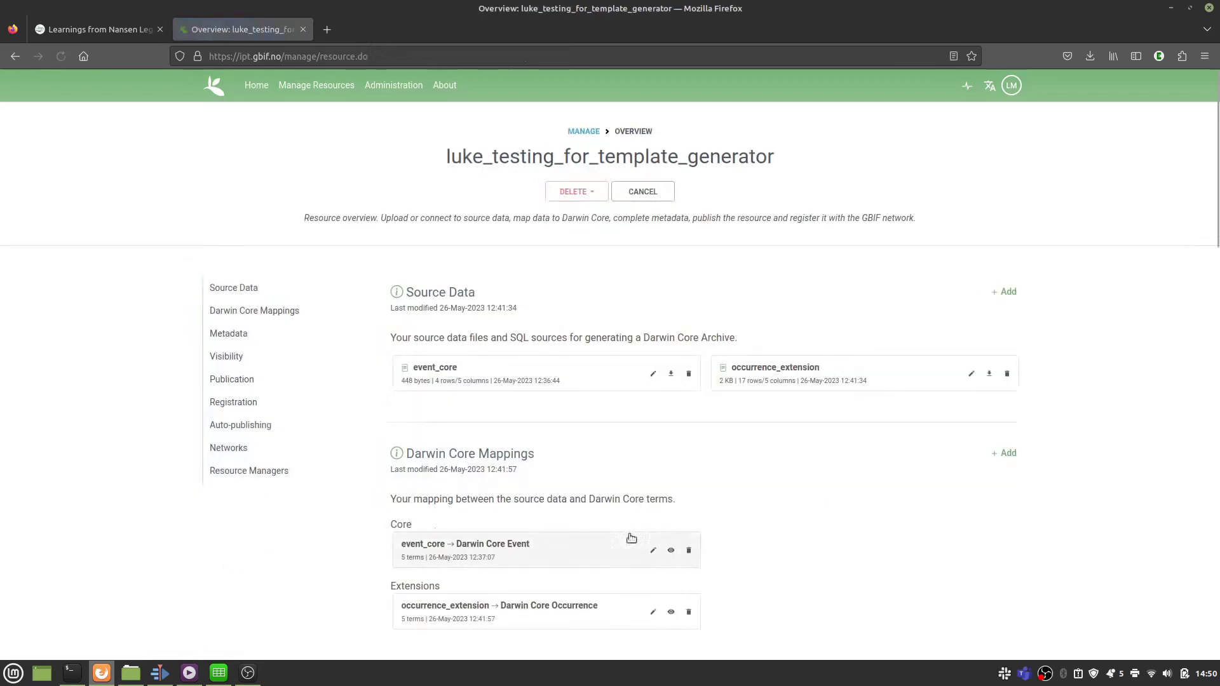
scroll(966, 528, "down", 3)
scroll(1134, 516, "down", 3)
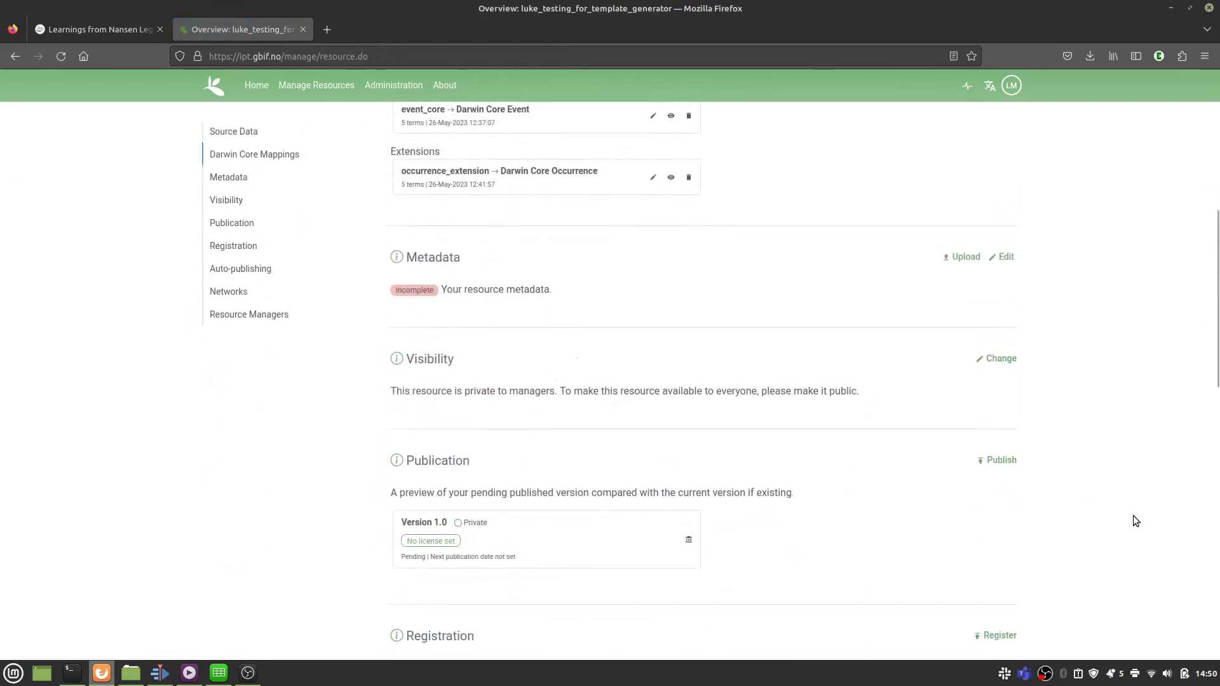
left_click(991, 362)
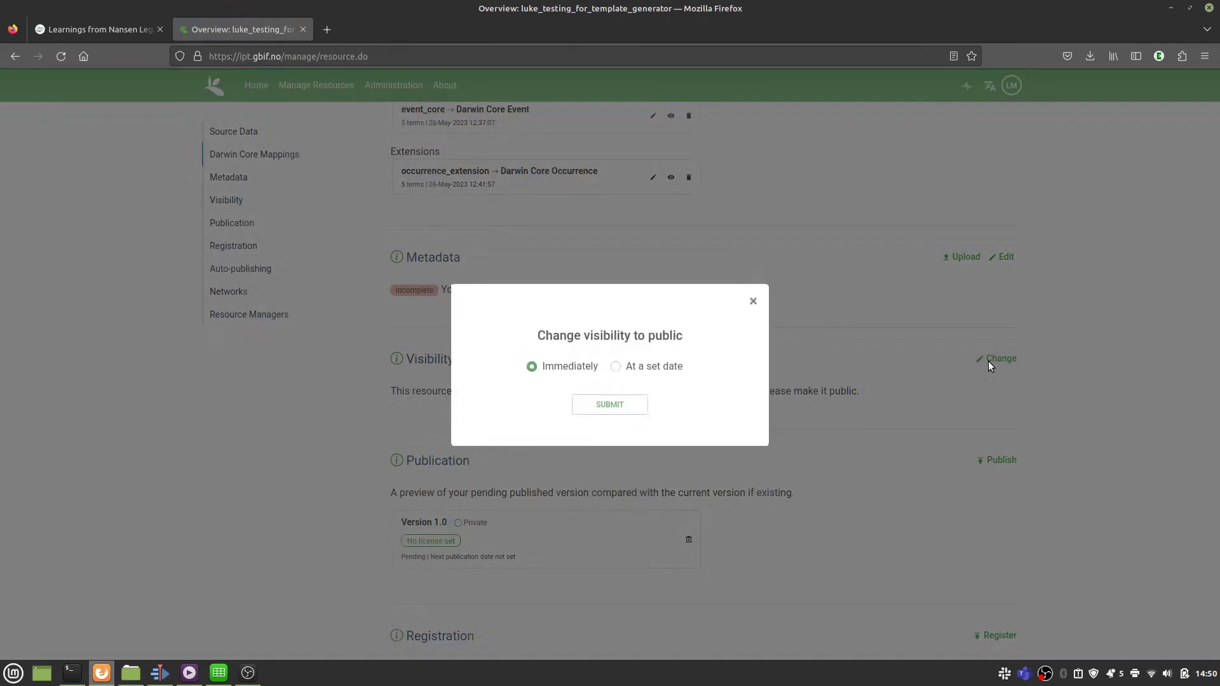
left_click(751, 303)
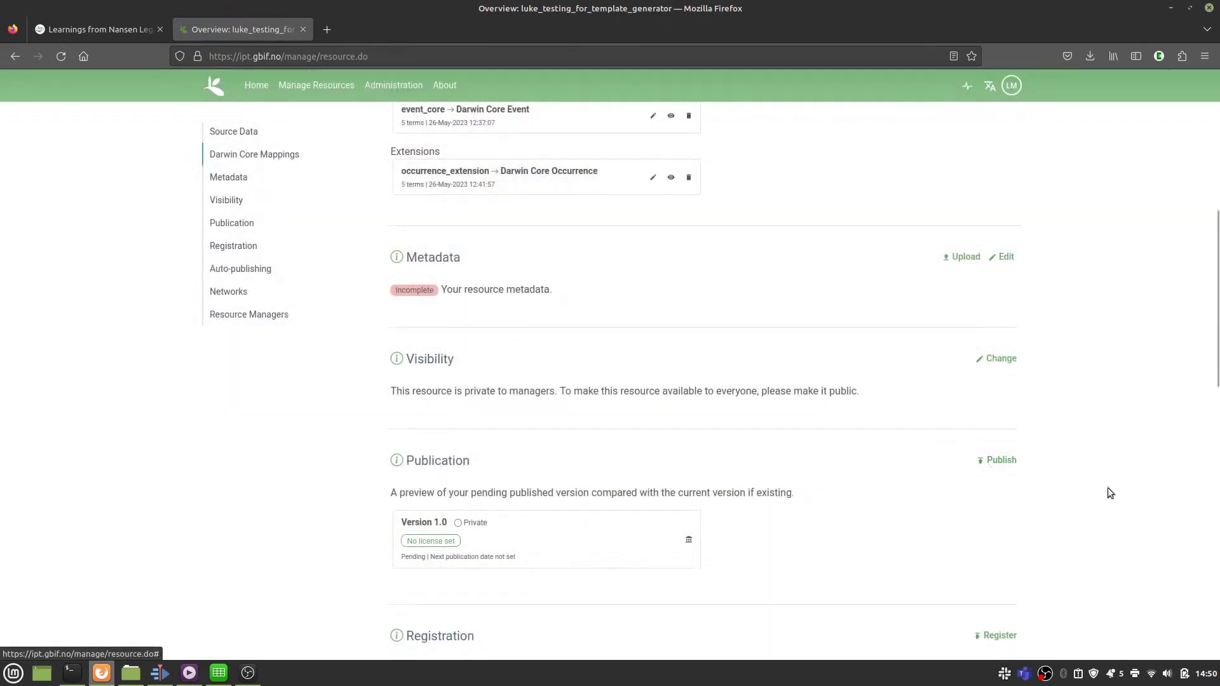
scroll(1113, 499, "down", 3)
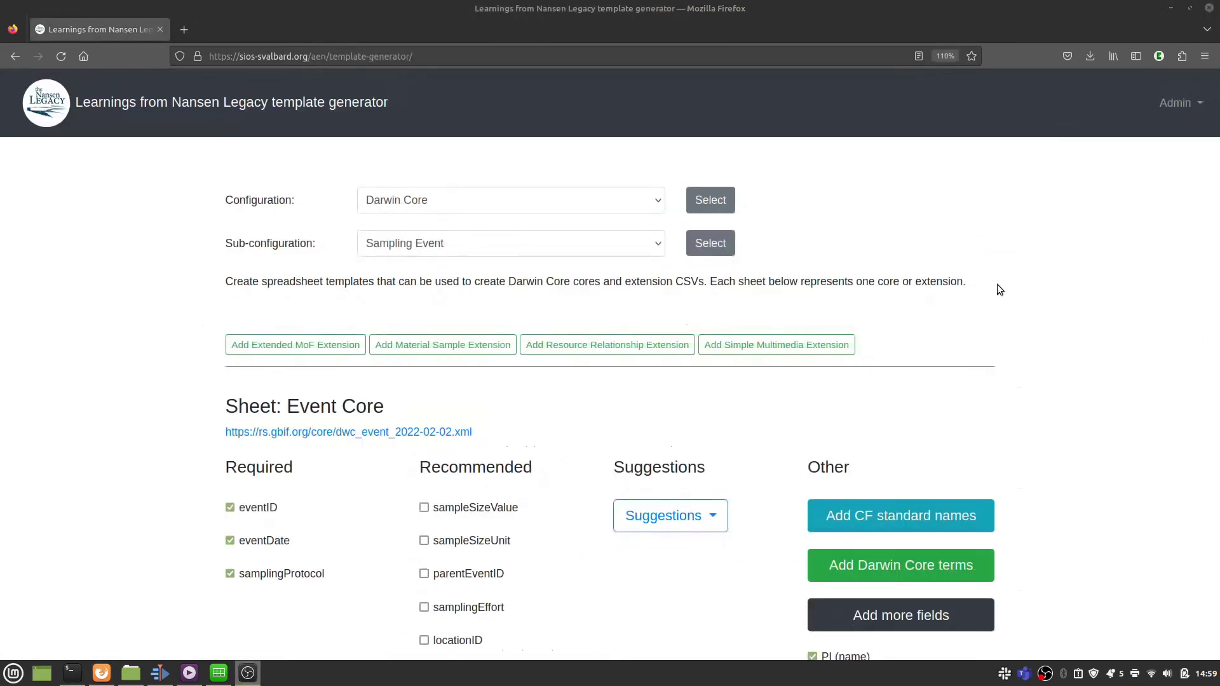
Step: Pull the latest Darwin Core terms from the Admin > Get latest terms page
left_click(1174, 107)
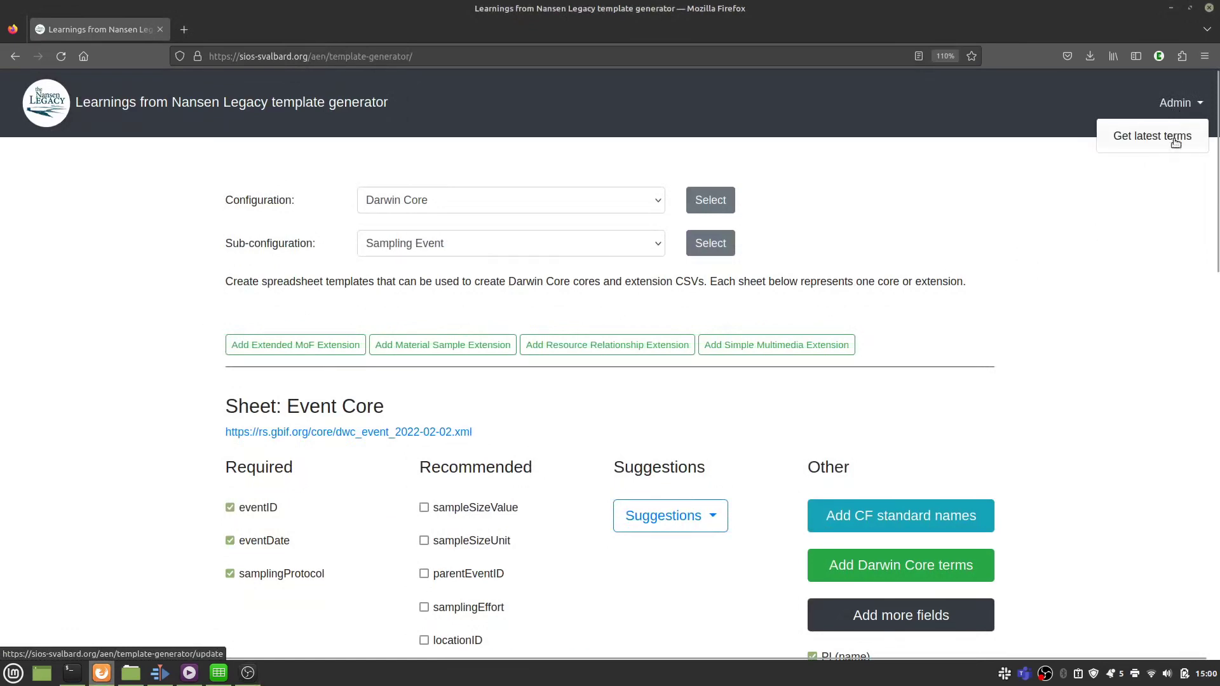
left_click(1175, 139)
scroll(909, 400, "down", 4)
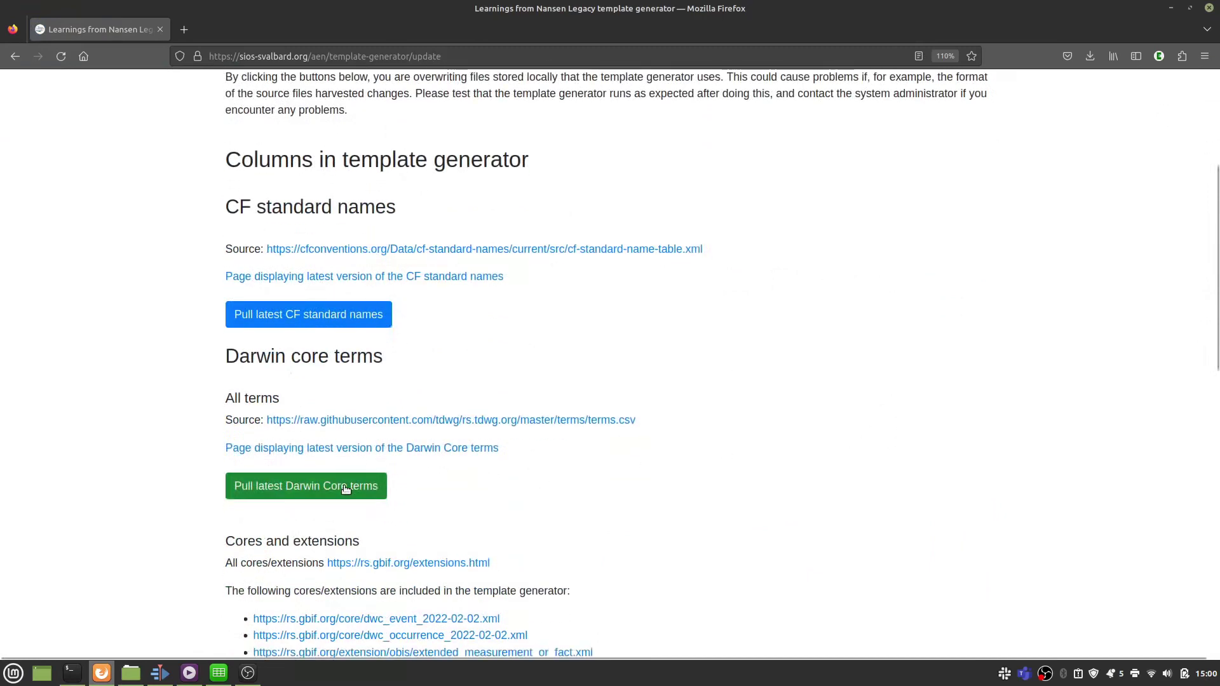
left_click(346, 487)
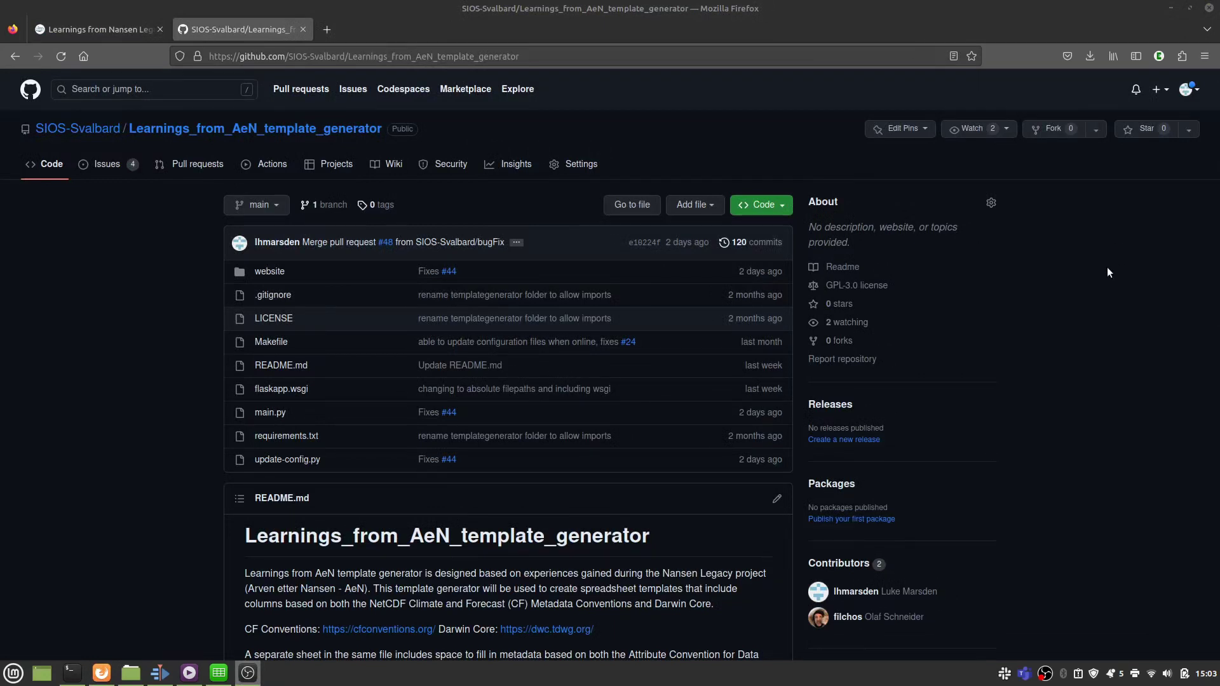
Step: Skim the Learnings_from_AeN_template_generator README, then view the repository's Issues list
scroll(1111, 278, "down", 2)
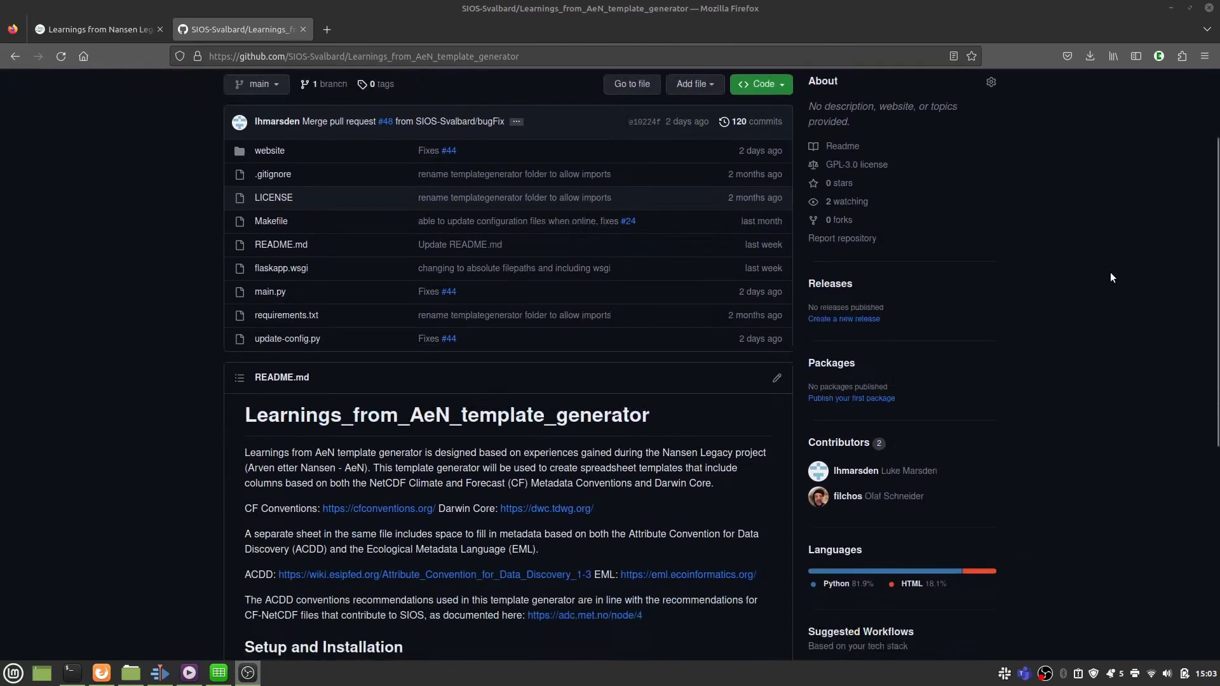
scroll(1111, 278, "down", 1)
scroll(1005, 261, "up", 3)
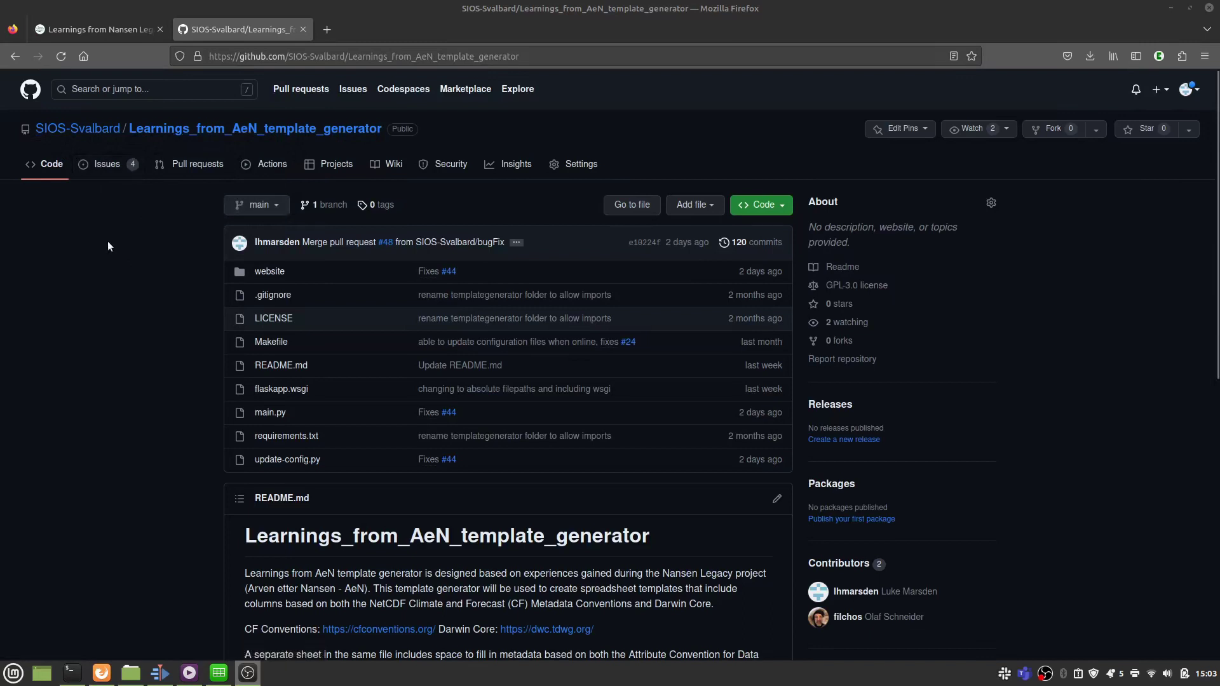
left_click(106, 164)
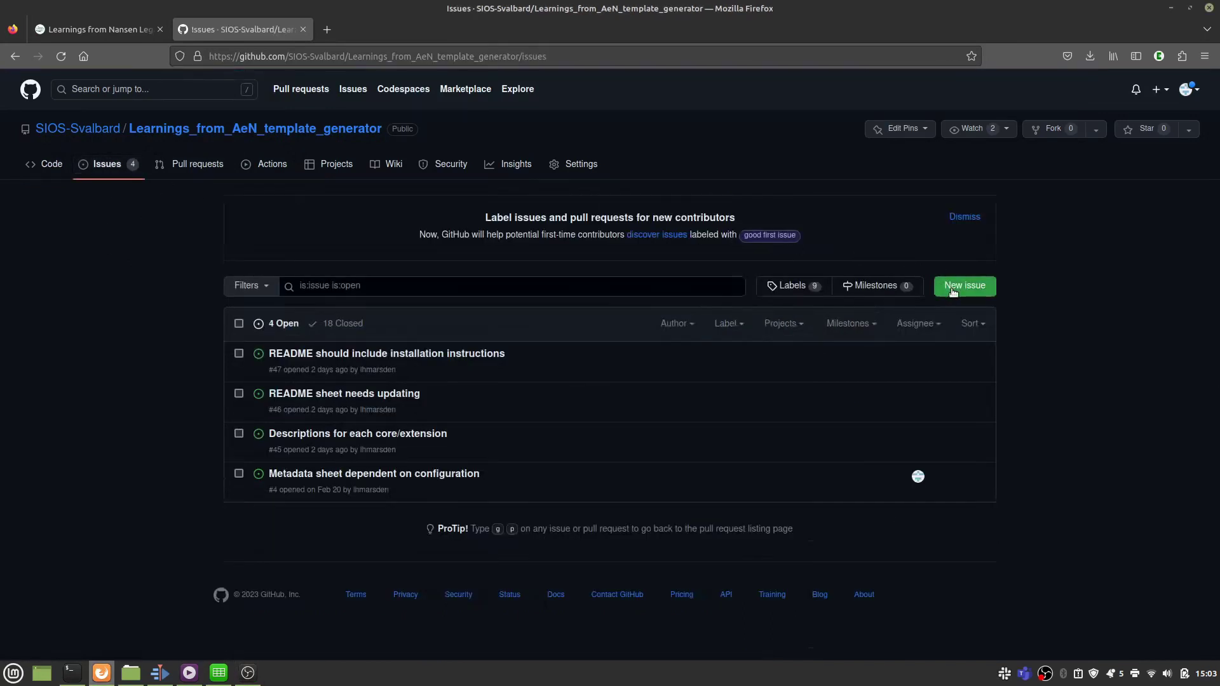